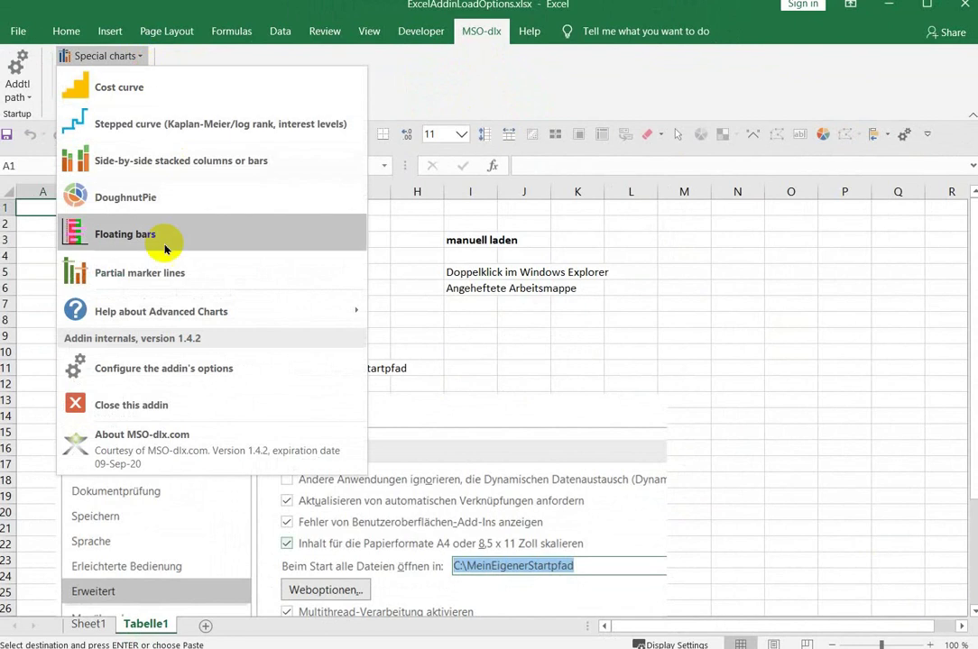
Cancel the pending copy selection and switch to Sheet1.
{"action": "left_click", "coordinate": [415, 99]}
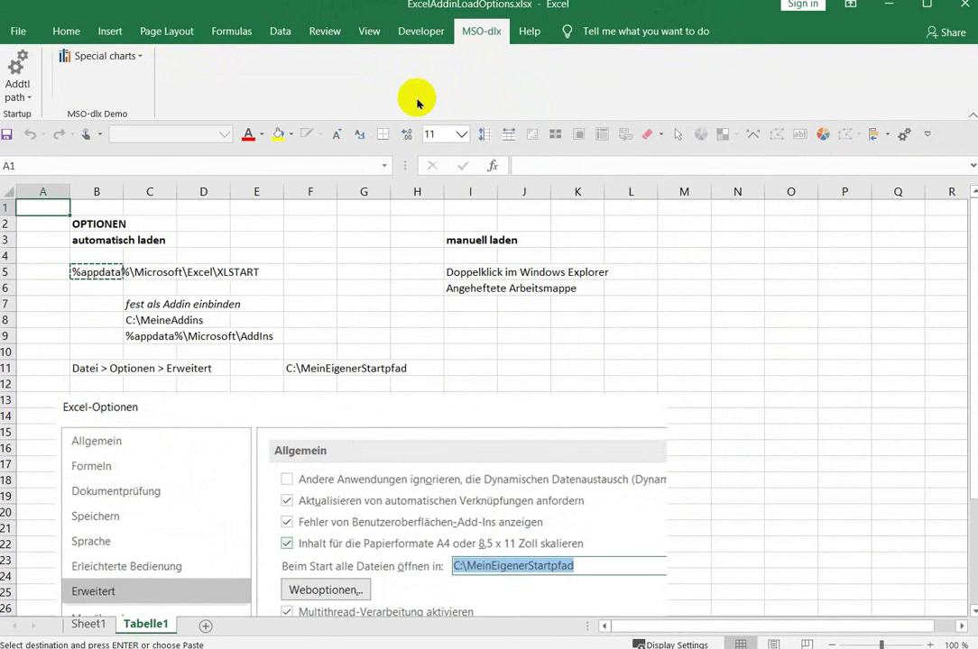
{"action": "key", "text": "Escape"}
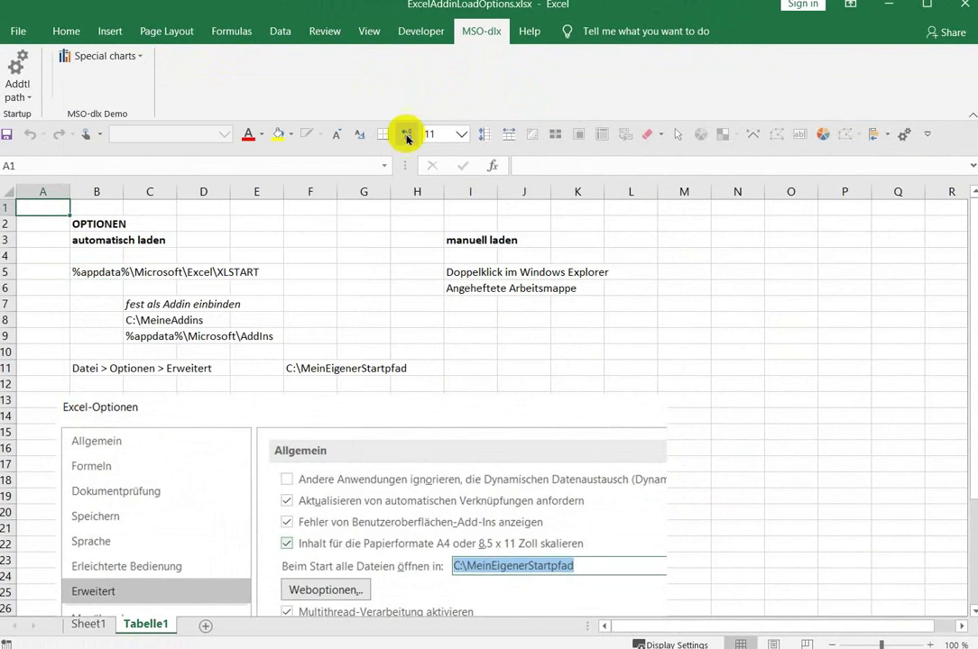
{"action": "left_click", "coordinate": [87, 623]}
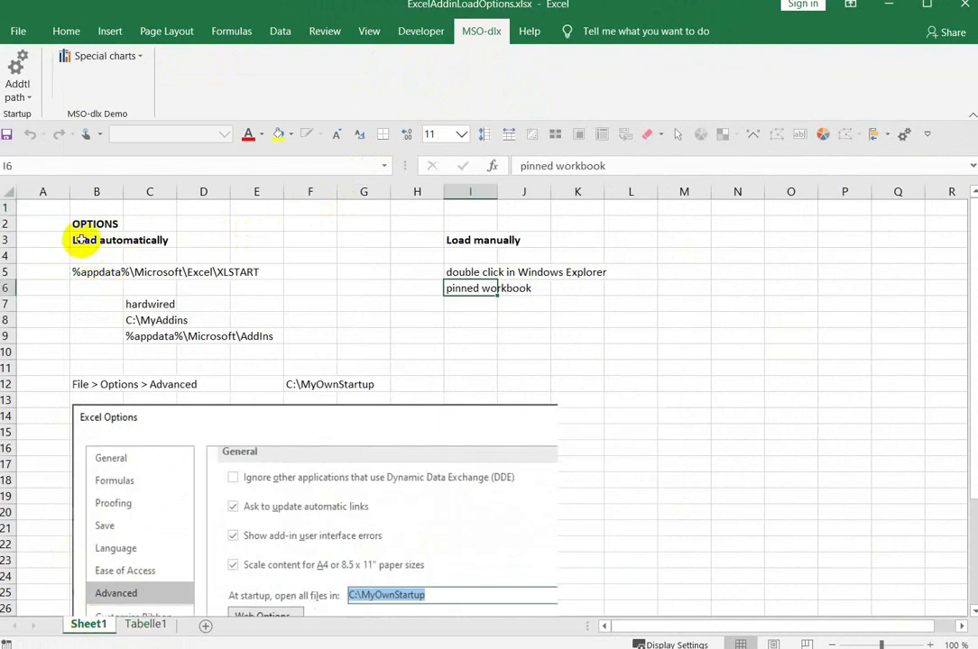
Examine the Load automatically and Load manually headings and the commands offered by the Addtl path and Special charts add-ins.
{"action": "left_click_drag", "start_coordinate": [80, 239], "coordinate": [135, 247]}
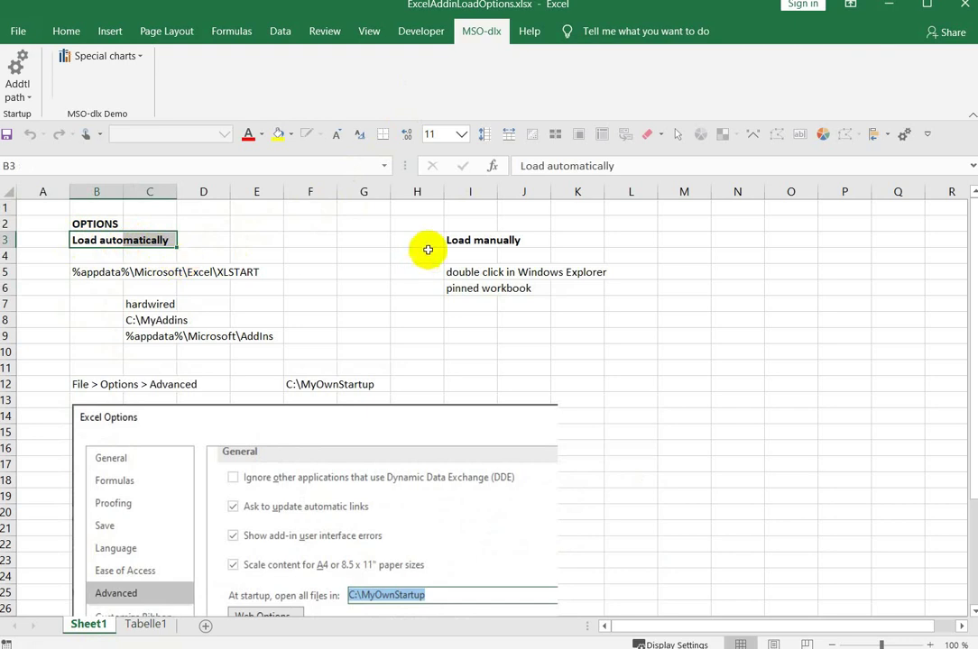
{"action": "left_click", "coordinate": [460, 239]}
{"action": "left_click_drag", "start_coordinate": [460, 239], "coordinate": [572, 240]}
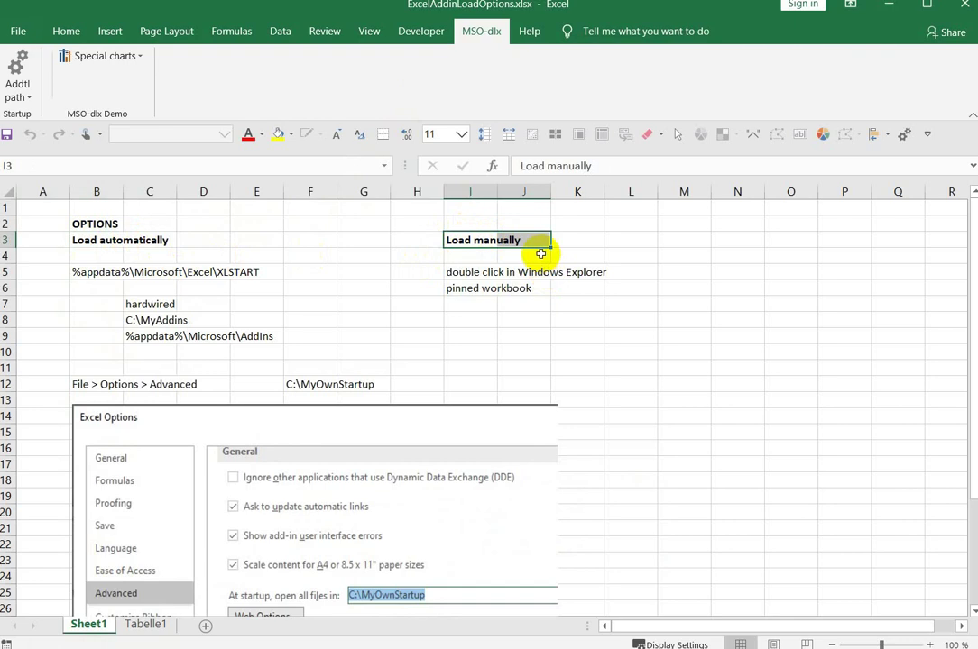
{"action": "left_click", "coordinate": [17, 101]}
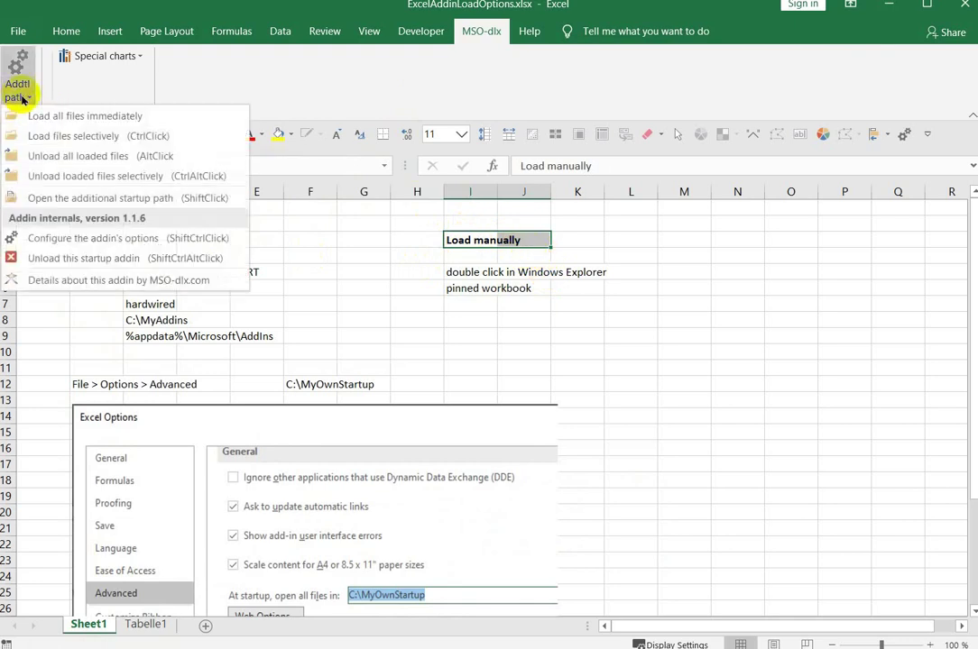
{"action": "left_click", "coordinate": [213, 81]}
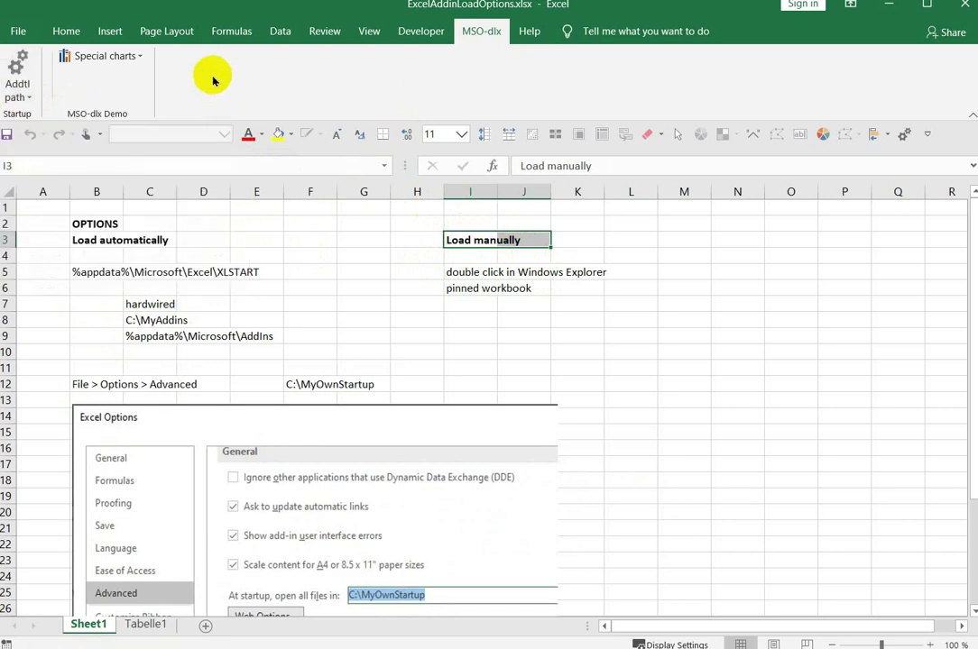
{"action": "left_click", "coordinate": [131, 57]}
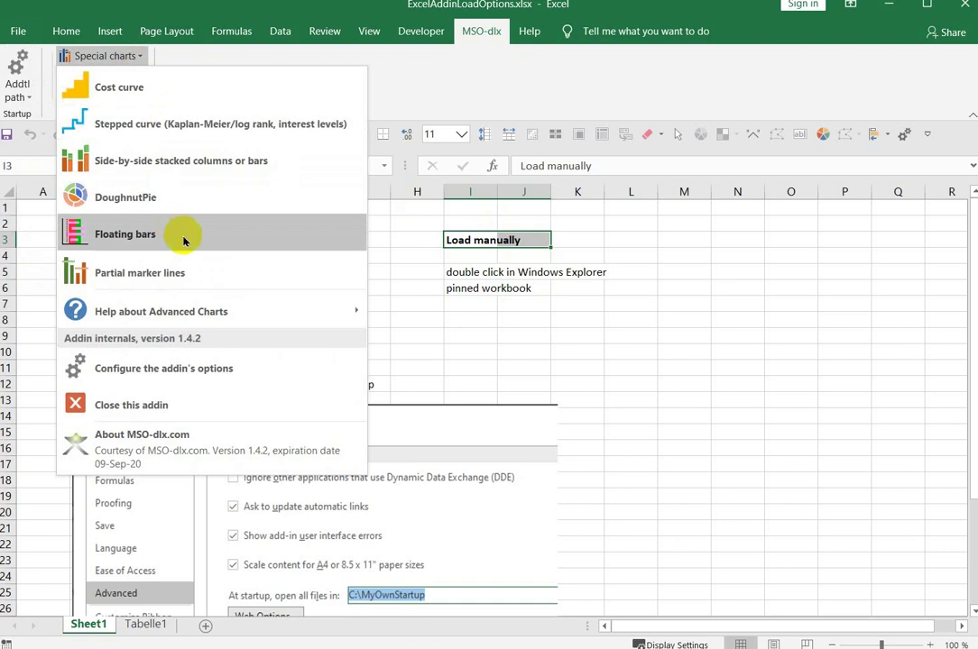
{"action": "left_click", "coordinate": [400, 90]}
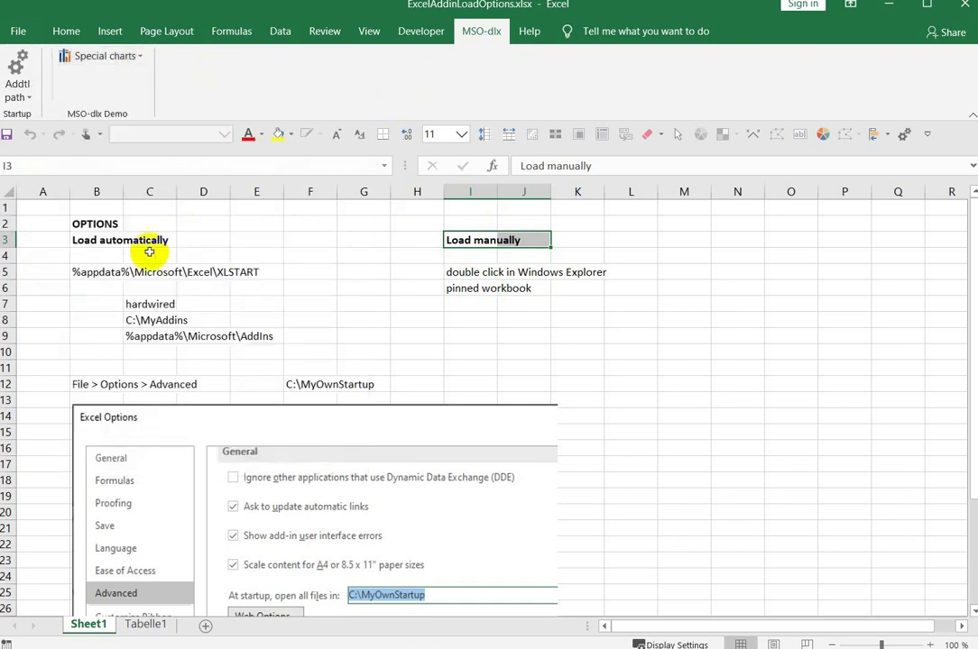
Copy the %appdata%\Microsoft\Excel\XLSTART path from cell B5 and open that folder in File Explorer.
{"action": "left_click", "coordinate": [104, 271]}
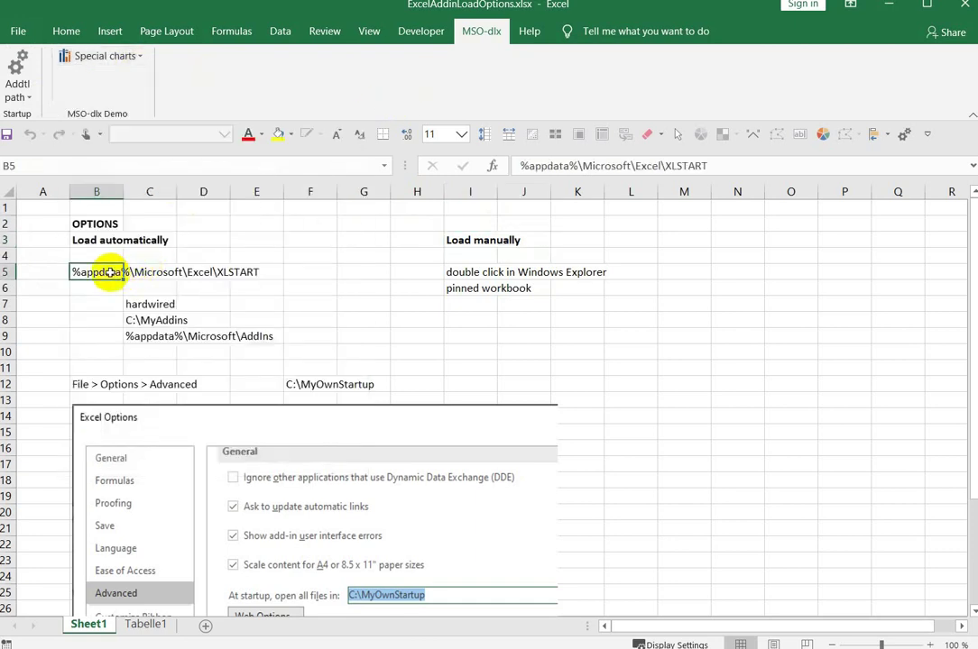
{"action": "key", "text": "shift+Right"}
{"action": "key", "text": "shift+Right"}
{"action": "key", "text": "shift+Right"}
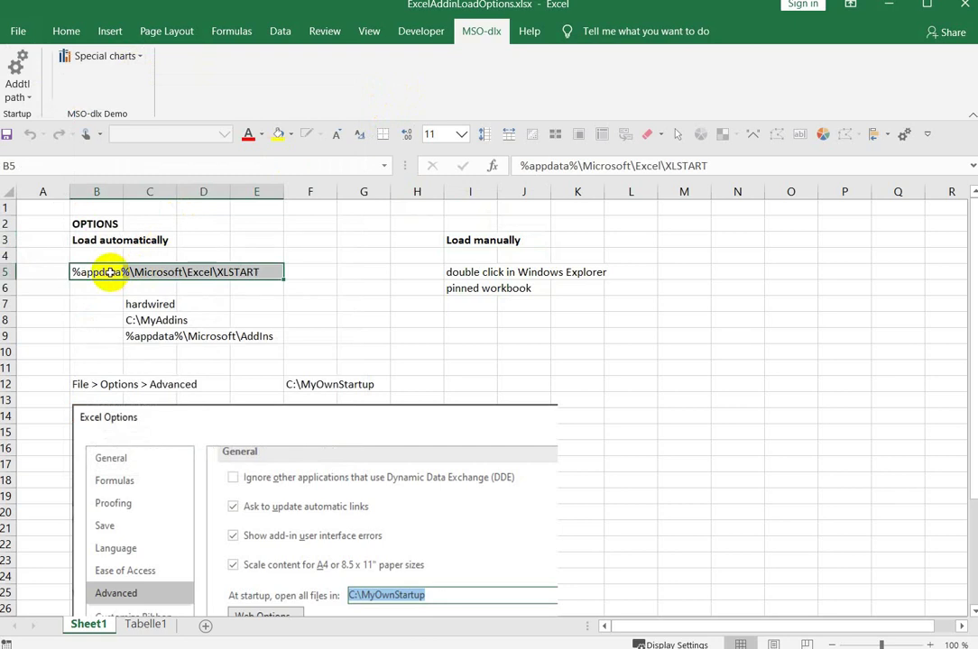
{"action": "left_click", "coordinate": [109, 272]}
{"action": "key", "text": "ctrl+c"}
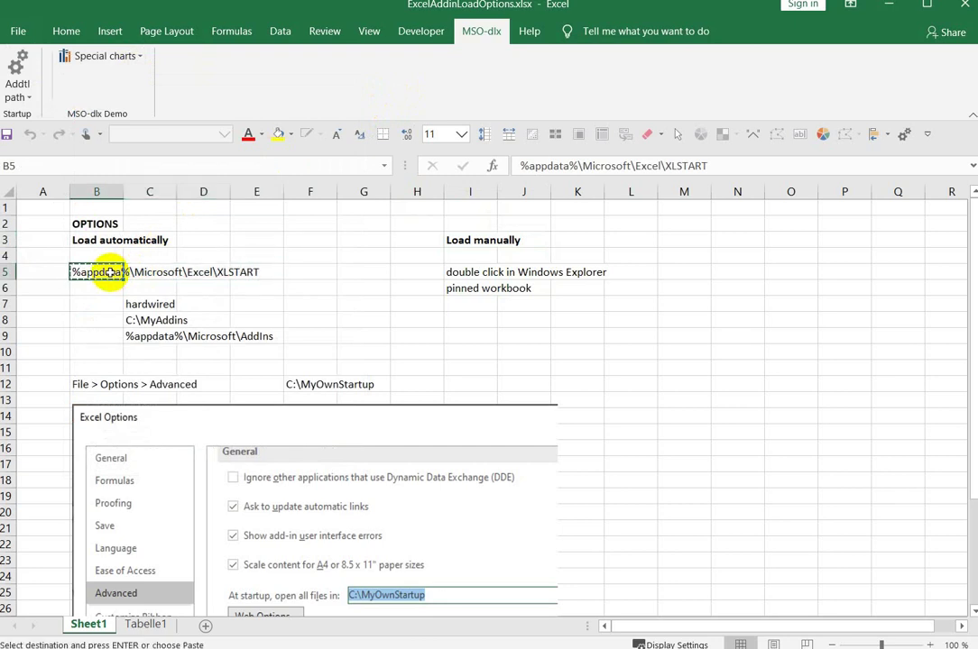
{"action": "key", "text": "super+e"}
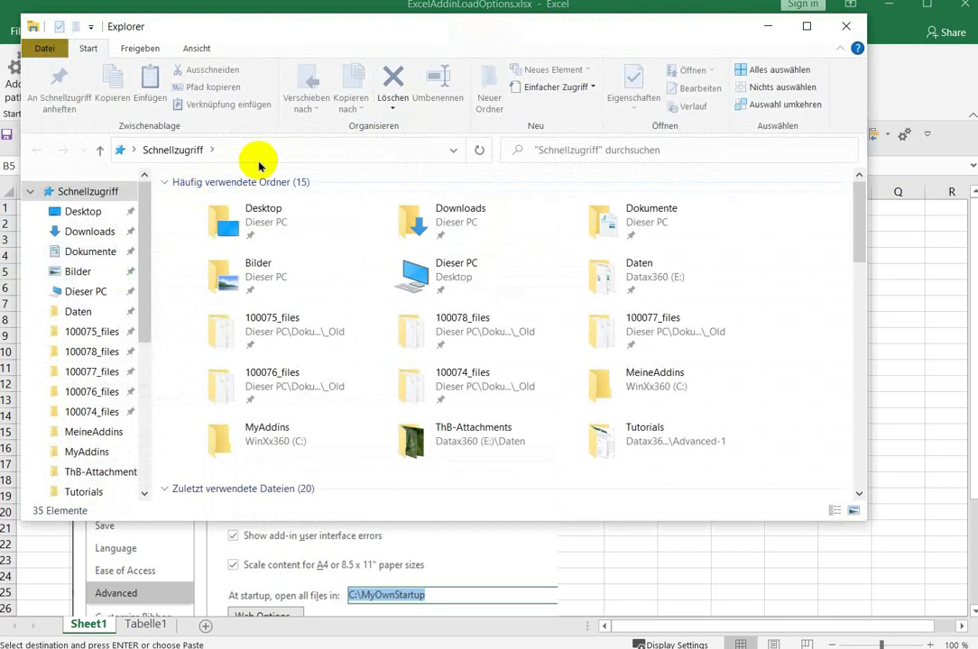
{"action": "left_click", "coordinate": [261, 152]}
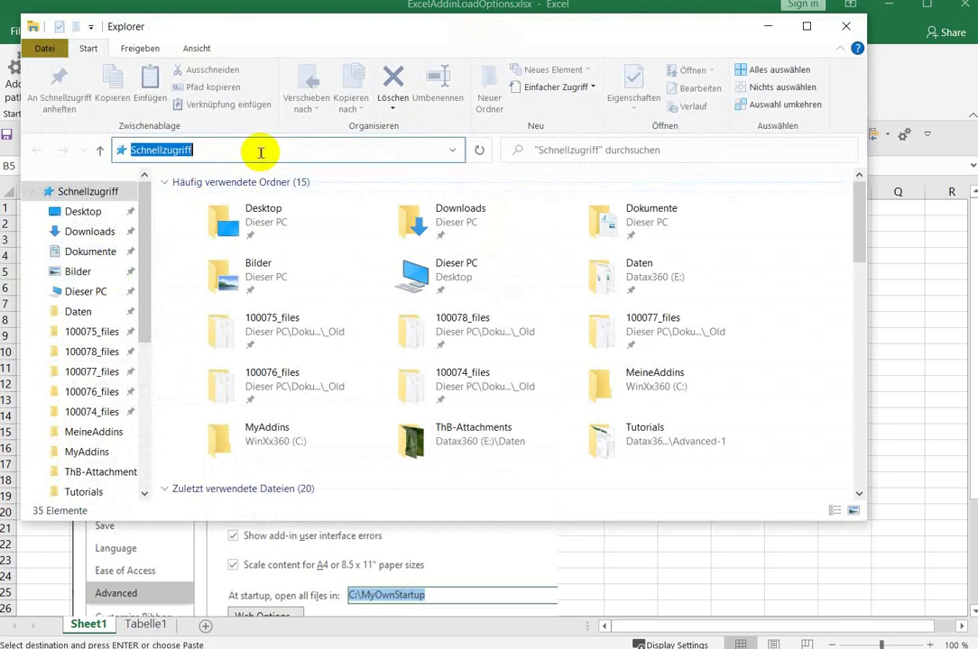
{"action": "key", "text": "ctrl+v"}
{"action": "key", "text": "Return"}
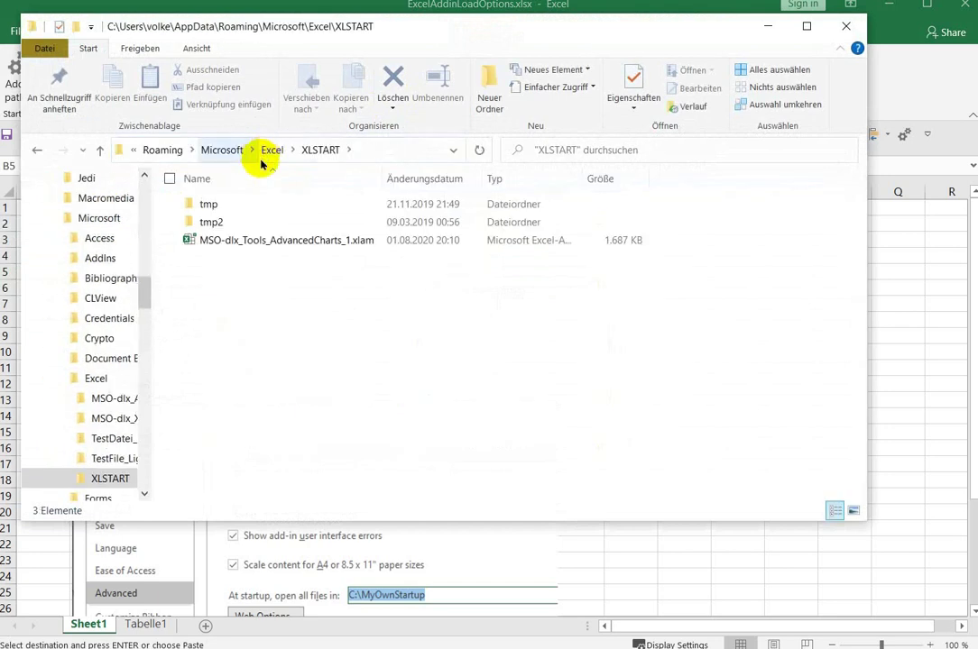
Examine the add-in file MSO-dlx_Tools_AdvancedCharts_1.xlam and the XLSTART part of the folder path, and return to the Excel workbook.
{"action": "left_click", "coordinate": [282, 240]}
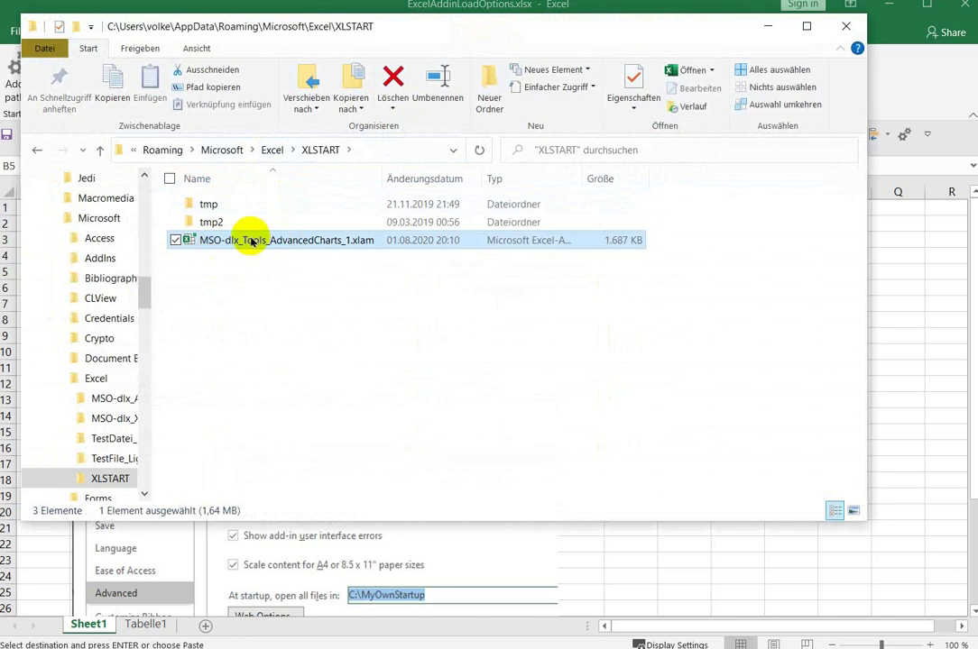
{"action": "left_click", "coordinate": [397, 151]}
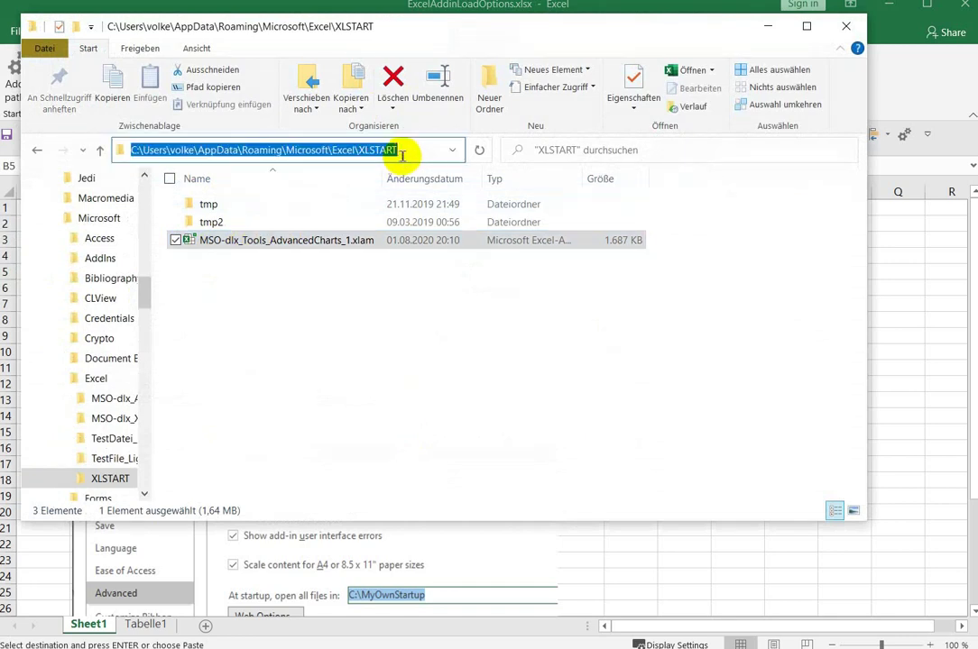
{"action": "left_click", "coordinate": [401, 155]}
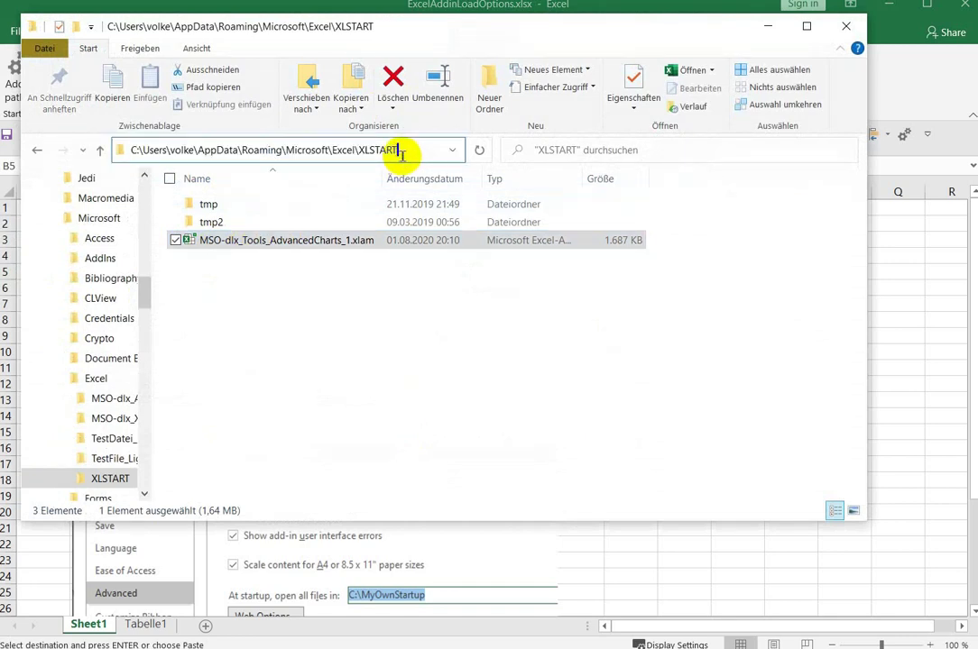
{"action": "key", "text": "shift+Left"}
{"action": "key", "text": "shift+Left"}
{"action": "key", "text": "shift+Left"}
{"action": "key", "text": "shift+Left"}
{"action": "key", "text": "shift+Left"}
{"action": "key", "text": "shift+Left"}
{"action": "key", "text": "shift+Left"}
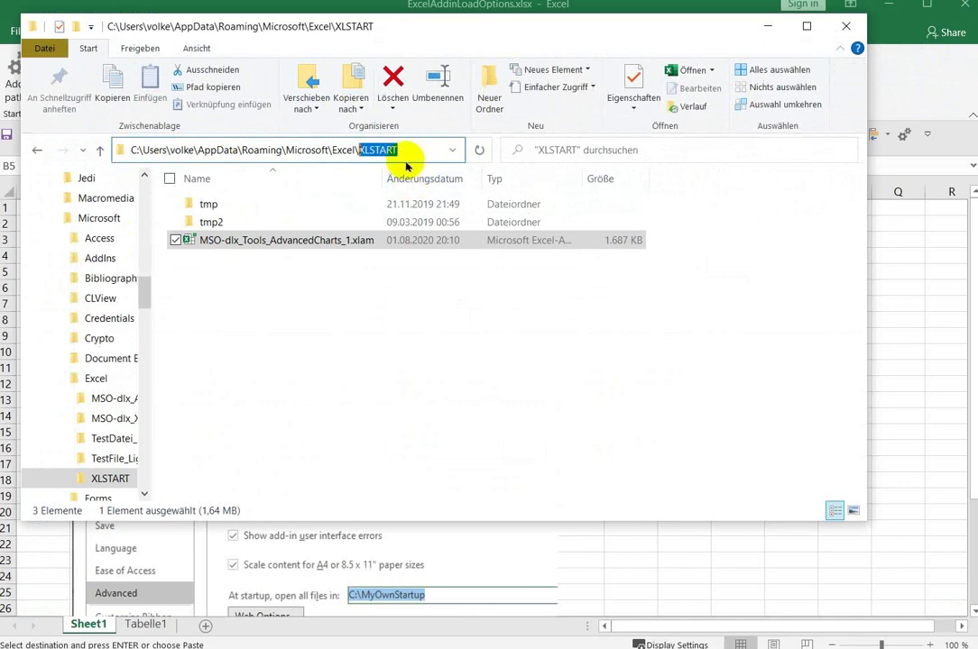
{"action": "left_click", "coordinate": [905, 93]}
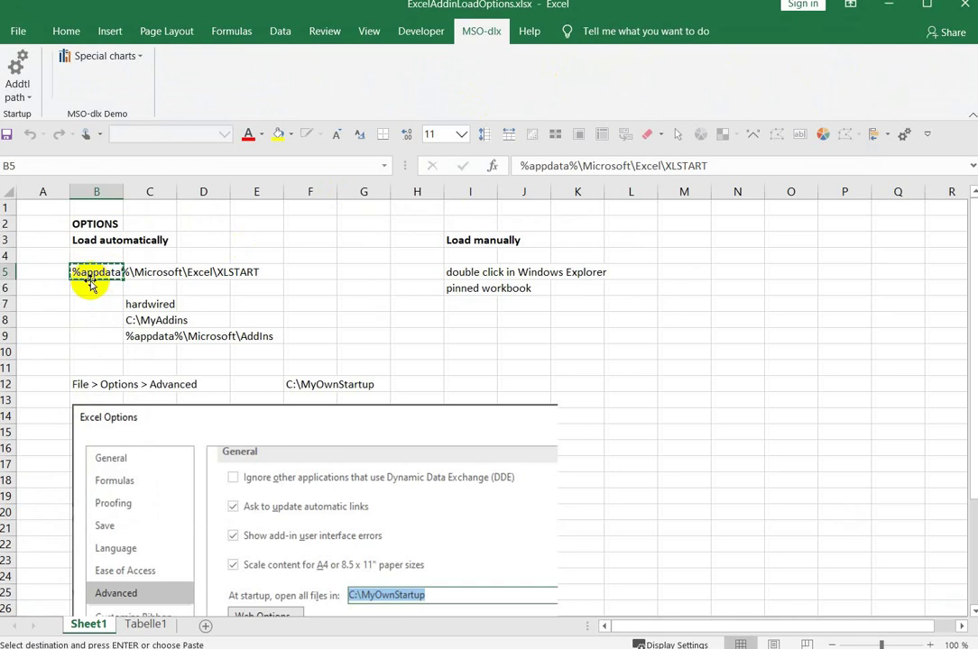
Copy the C:\MyOwnStartup path from cell F12 and open that folder in File Explorer.
{"action": "left_click", "coordinate": [322, 384]}
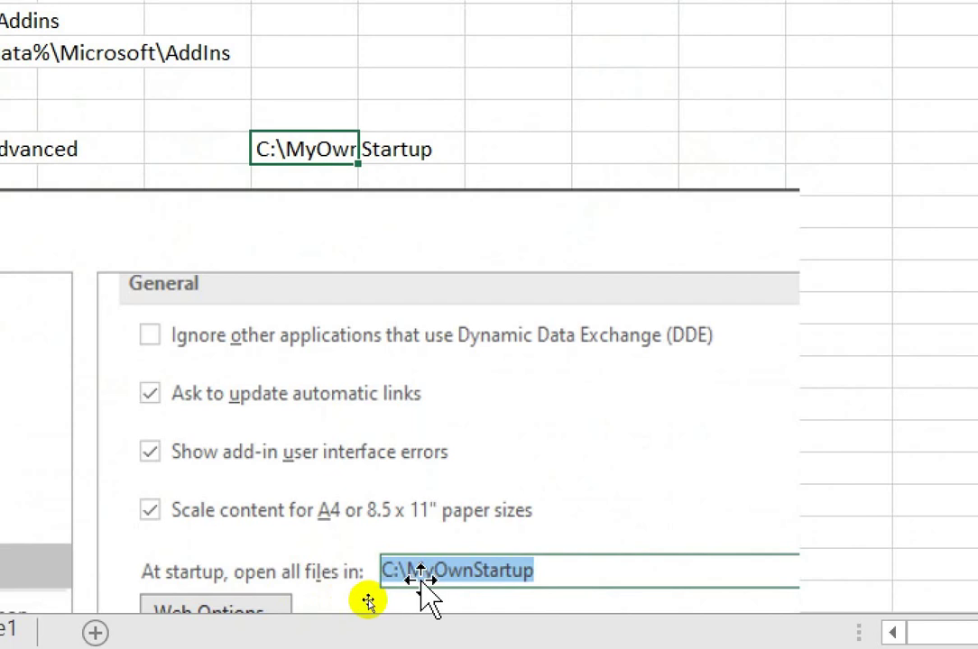
{"action": "left_click_drag", "start_coordinate": [421, 577], "coordinate": [277, 140]}
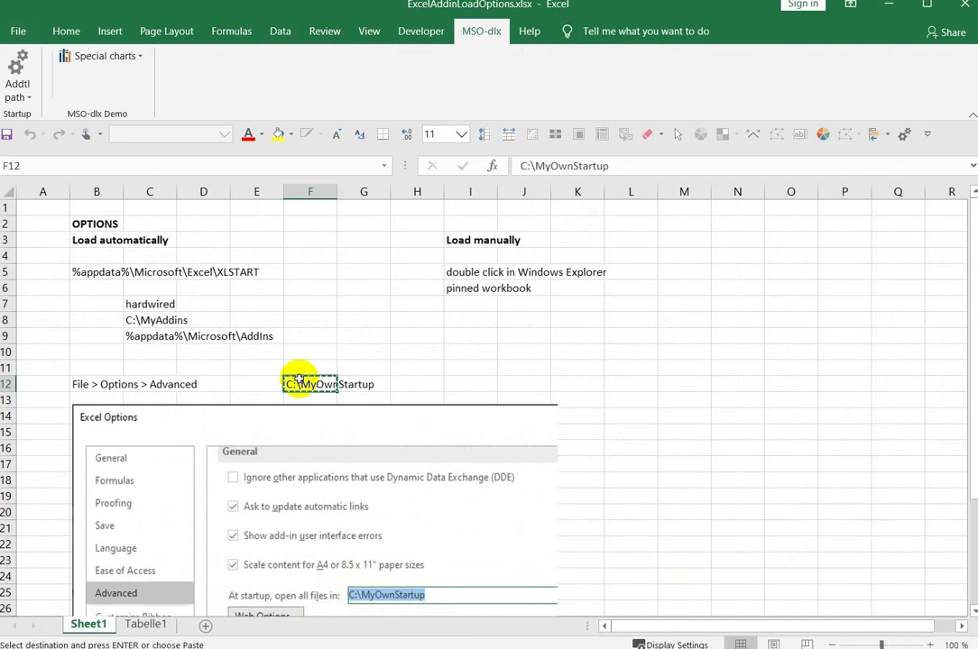
{"action": "key", "text": "super+e"}
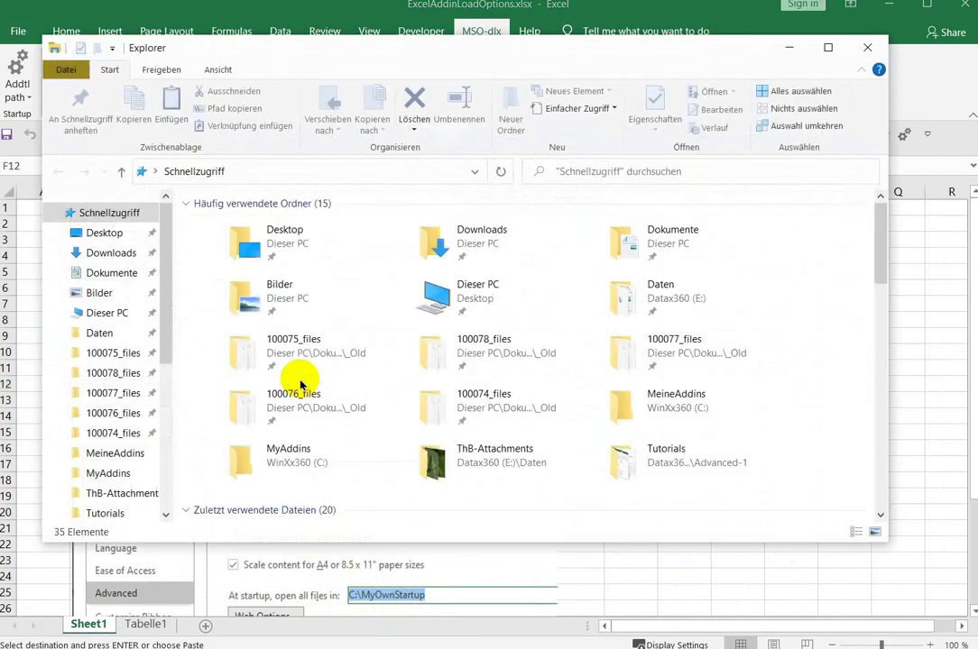
{"action": "left_click", "coordinate": [328, 179]}
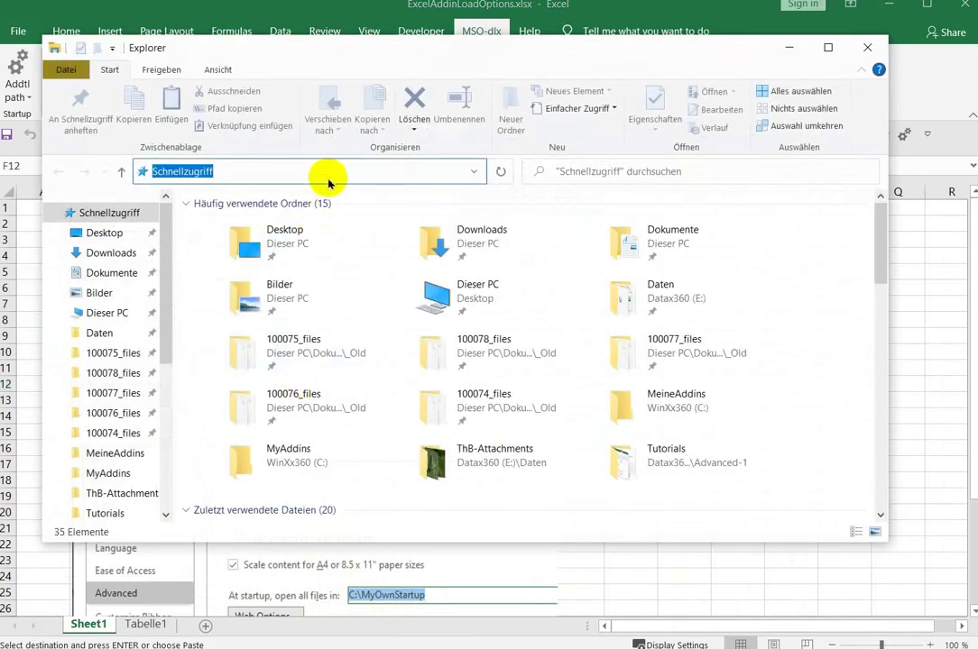
{"action": "key", "text": "ctrl+v"}
{"action": "key", "text": "Return"}
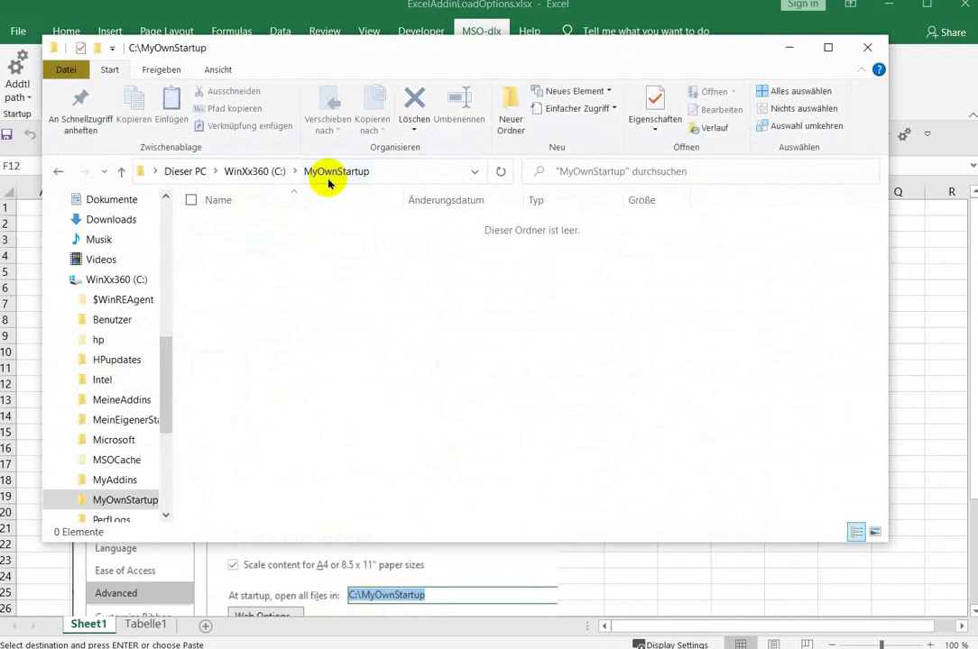
Copy MSO-dlx_Tools_AdvancedCharts_1.xlam from the XLSTART folder into the C:\MyOwnStartup folder.
{"action": "left_click_drag", "start_coordinate": [333, 46], "coordinate": [398, 87]}
{"action": "key", "text": "alt+Tab"}
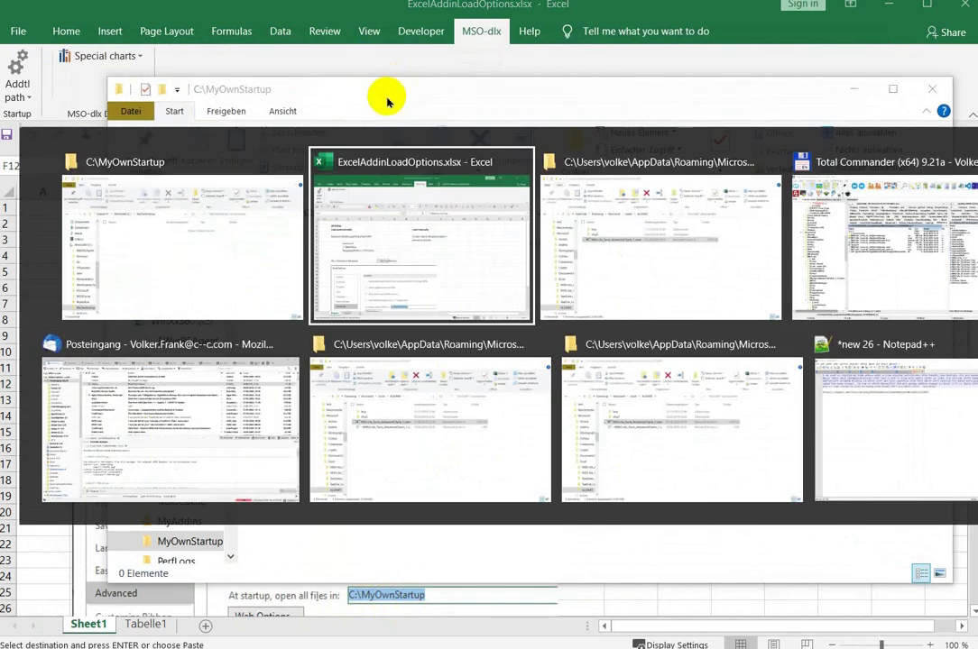
{"action": "key", "text": "alt+Tab"}
{"action": "left_click_drag", "start_coordinate": [263, 241], "coordinate": [393, 535]}
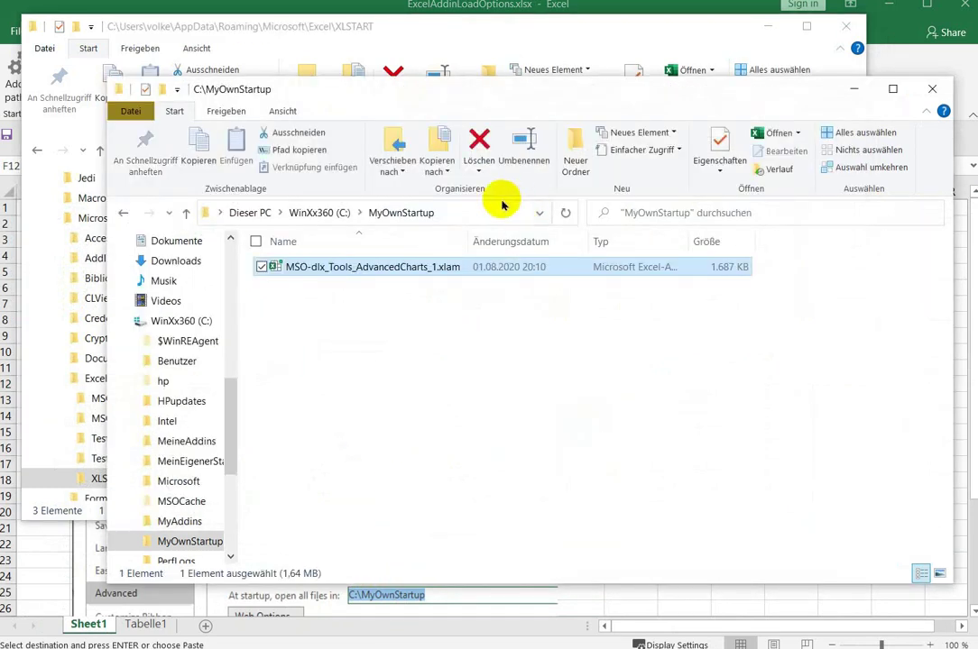
Copy the full path of the C:\MyOwnStartup folder from its File Explorer window.
{"action": "left_click", "coordinate": [473, 209]}
{"action": "key", "text": "ctrl+c"}
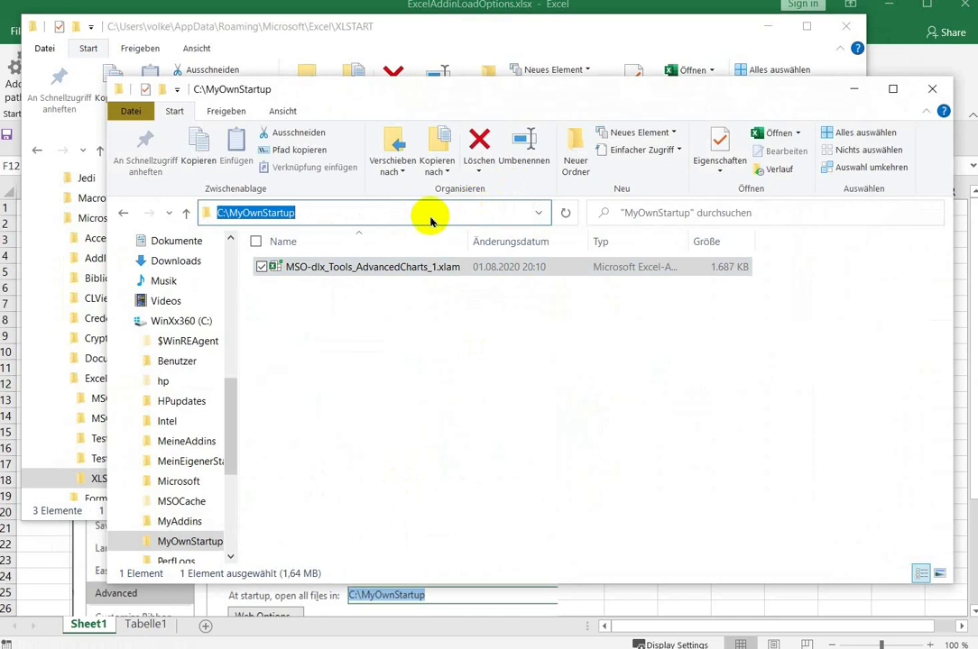
{"action": "left_click", "coordinate": [407, 361]}
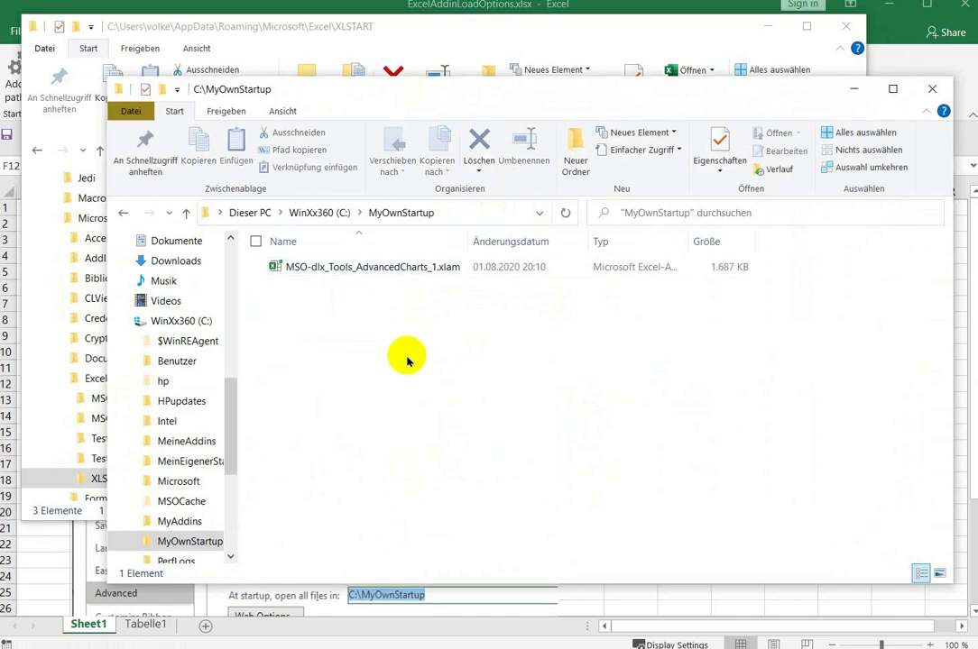
Set Excel's advanced option for opening all files at startup to the folder C:\MyOwnStartup.
{"action": "left_click", "coordinate": [17, 17]}
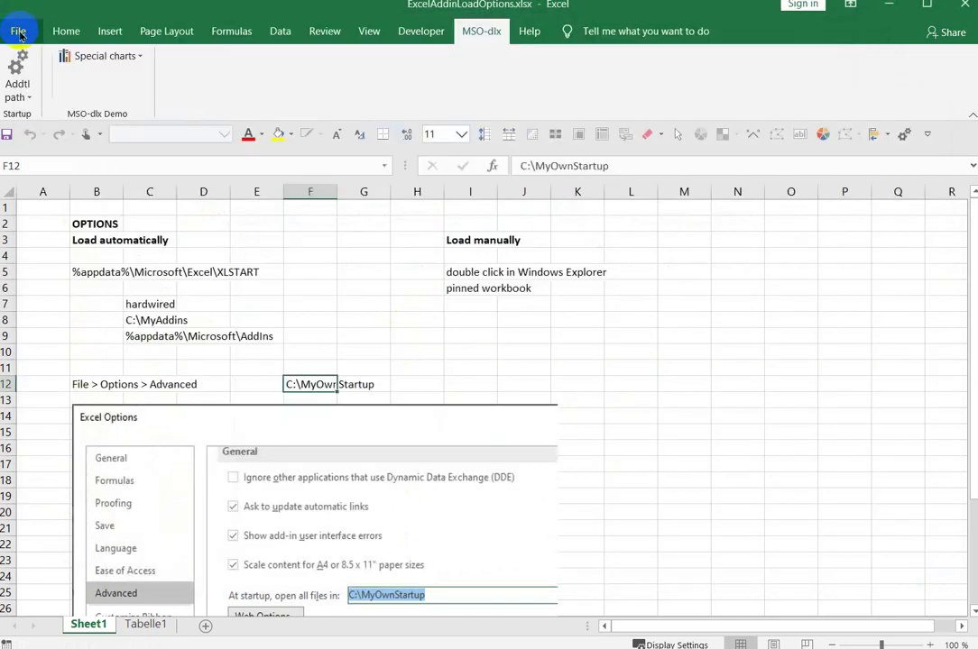
{"action": "left_click", "coordinate": [16, 27]}
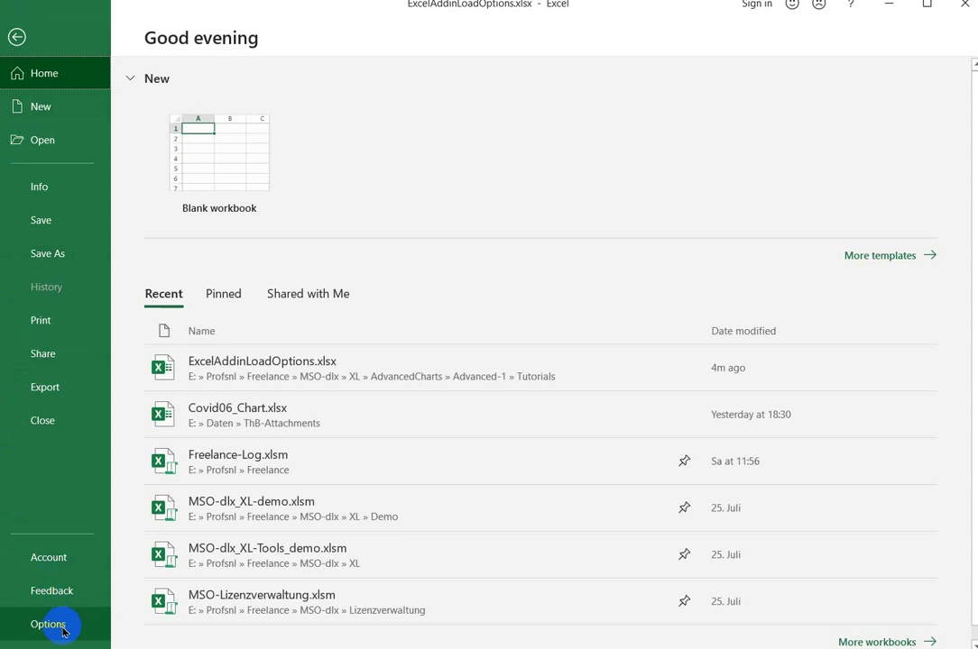
{"action": "left_click", "coordinate": [55, 624]}
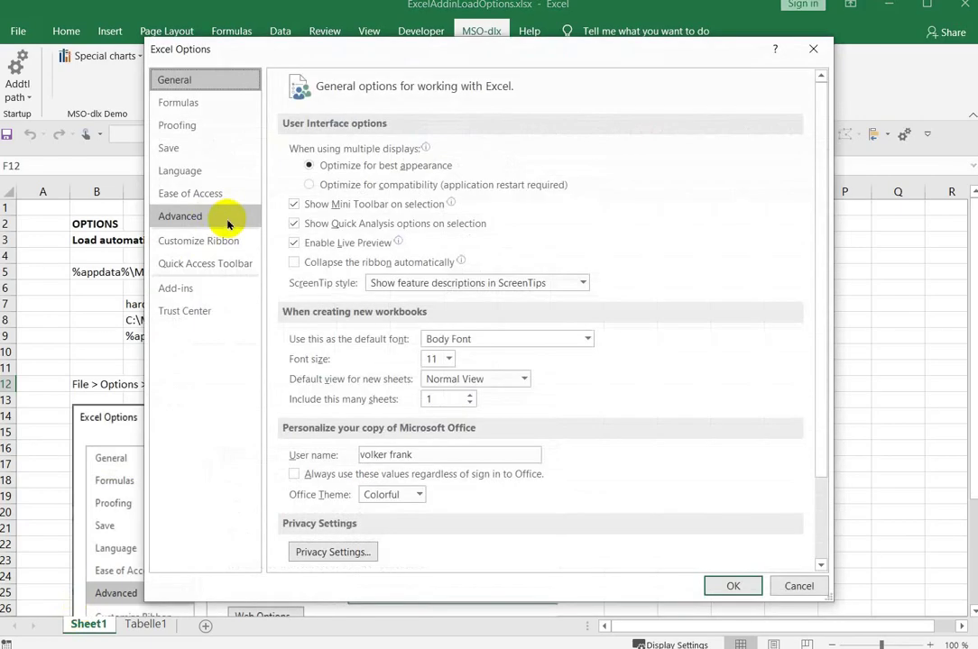
{"action": "left_click", "coordinate": [228, 223]}
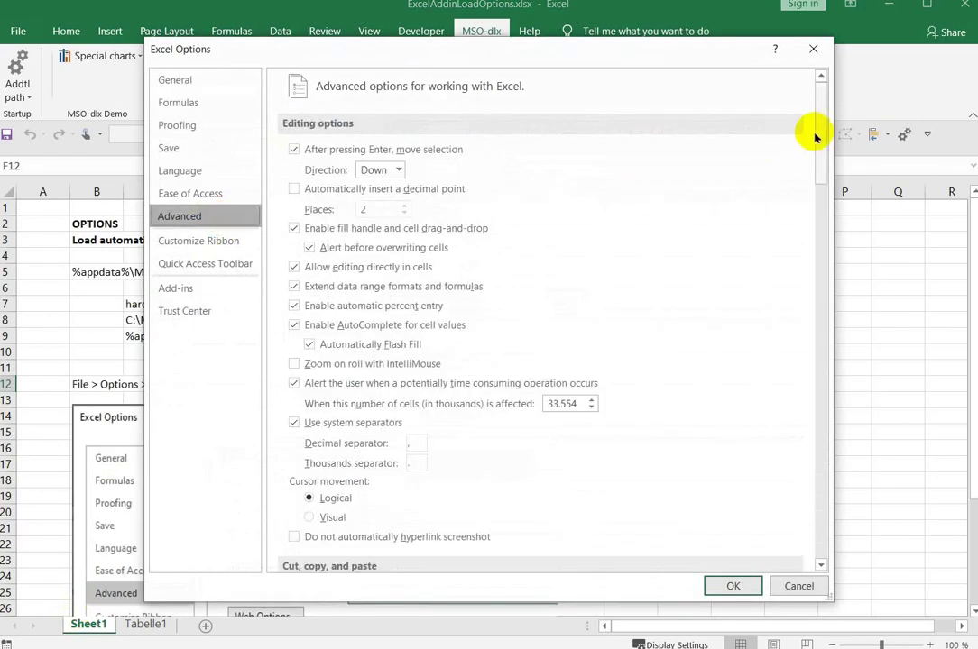
{"action": "left_click_drag", "start_coordinate": [823, 132], "coordinate": [770, 469]}
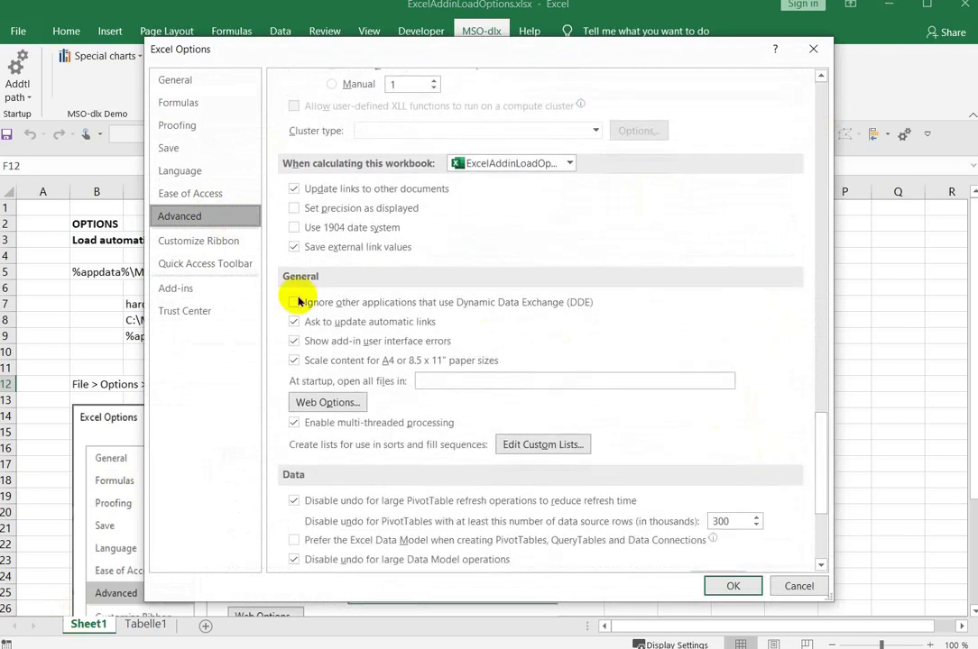
{"action": "left_click", "coordinate": [431, 381]}
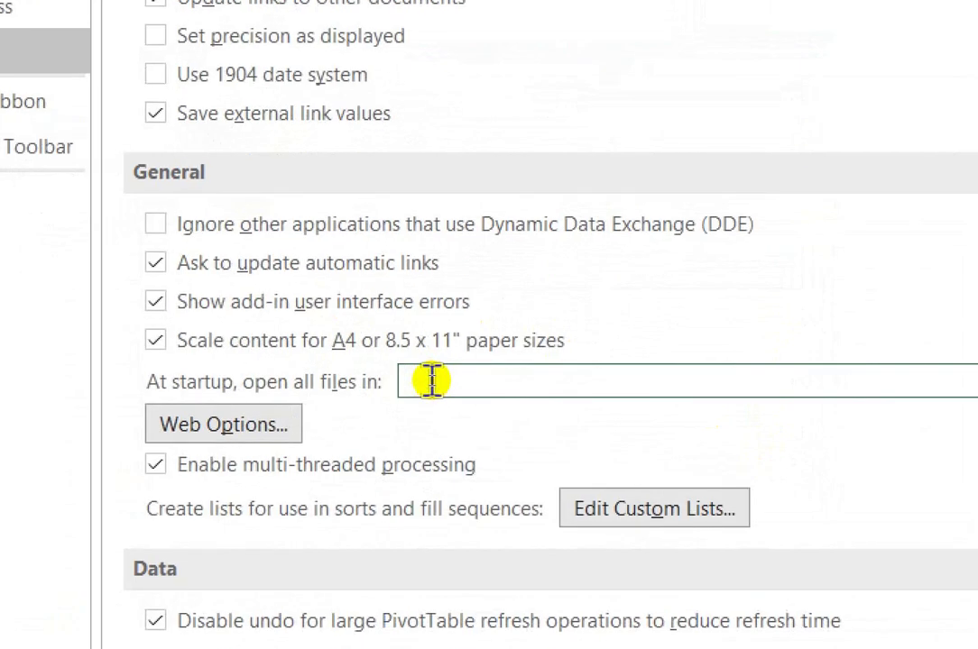
{"action": "key", "text": "ctrl+v"}
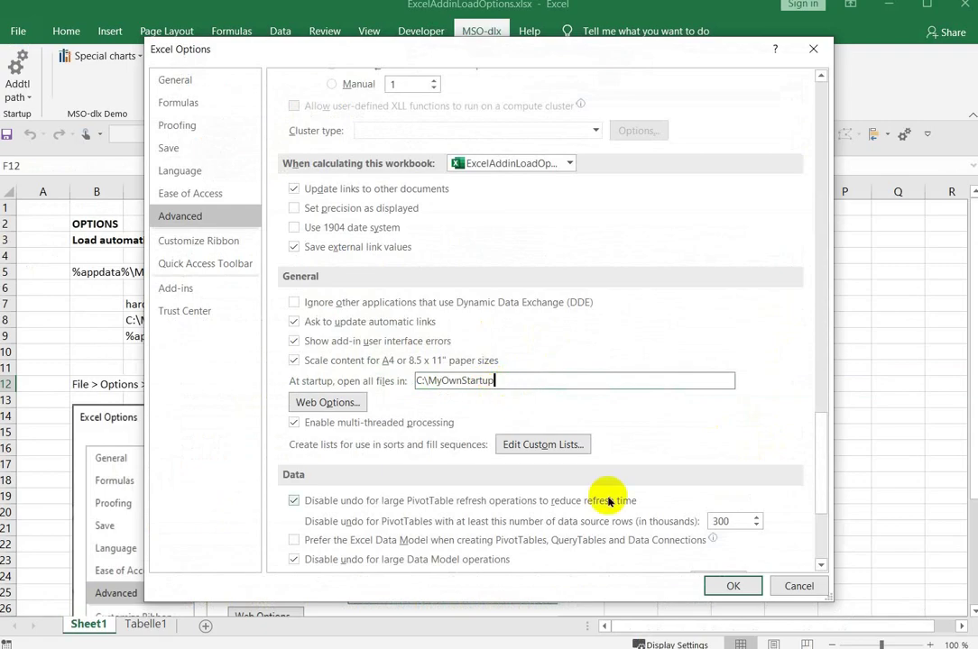
{"action": "left_click", "coordinate": [746, 585]}
Review the two automatic loading paths in the sheet, the XLSTART path in B5 and C:\MyOwnStartup in F12.
{"action": "left_click", "coordinate": [240, 379]}
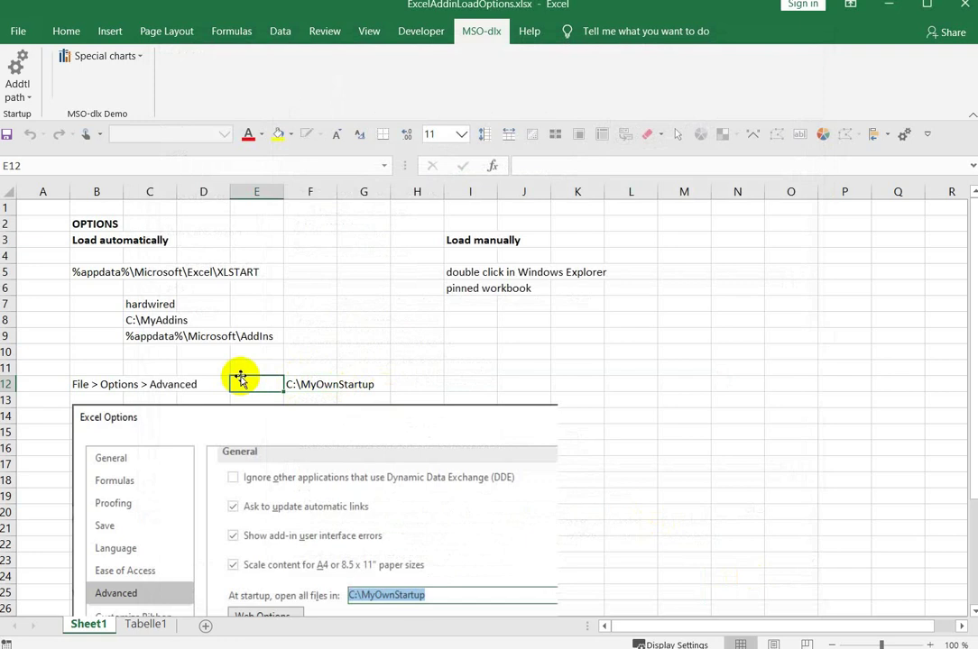
{"action": "left_click_drag", "start_coordinate": [81, 272], "coordinate": [255, 266]}
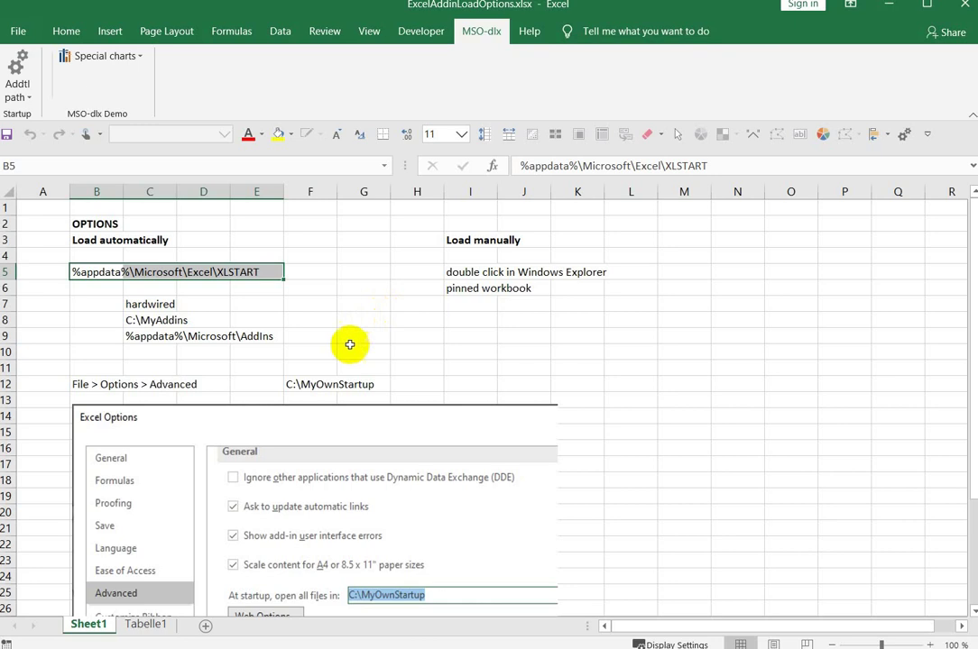
{"action": "left_click_drag", "start_coordinate": [300, 384], "coordinate": [443, 391]}
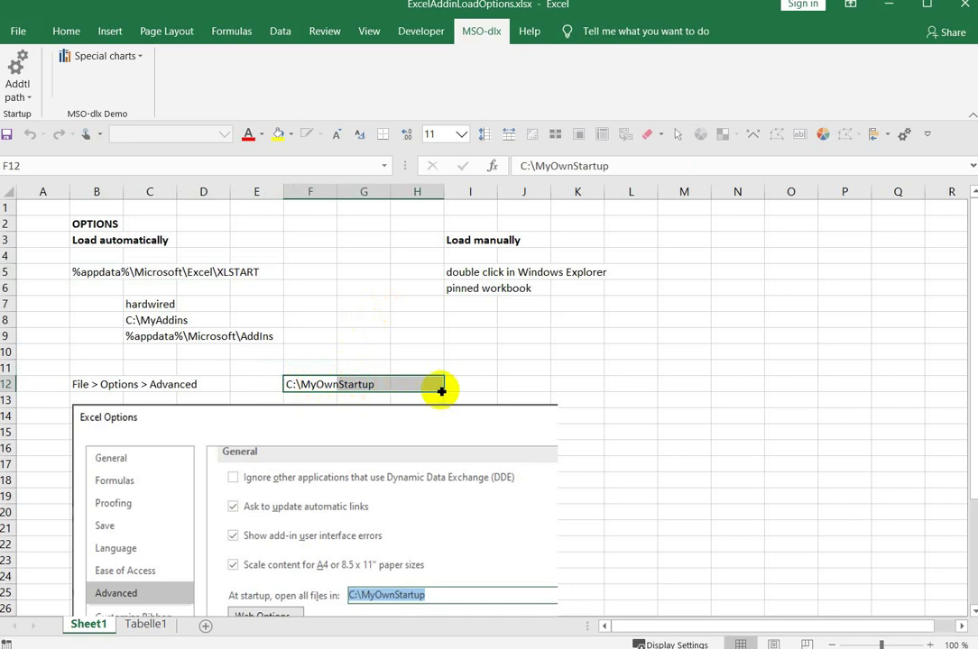
{"action": "left_click", "coordinate": [245, 364]}
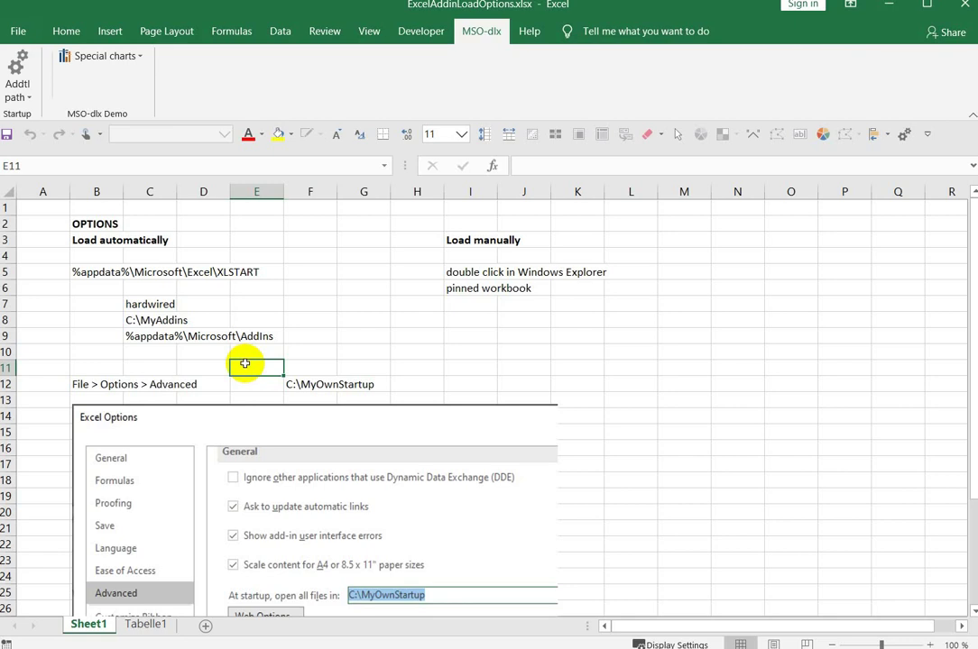
Delete MSO-dlx_Tools_AdvancedCharts_1.xlam from the C:\MyOwnStartup folder in File Explorer.
{"action": "key", "text": "alt+Tab"}
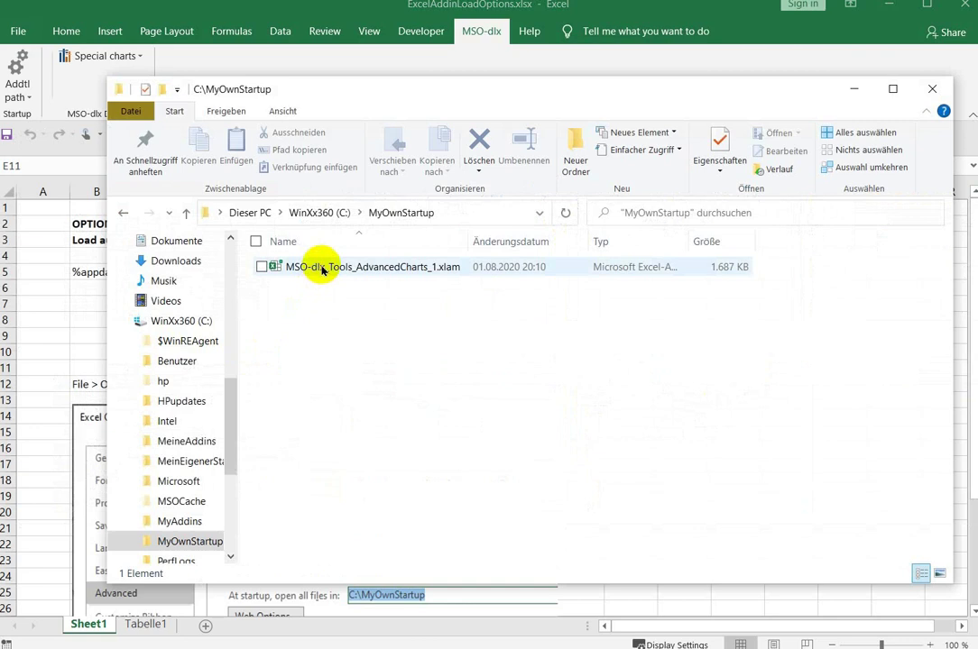
{"action": "left_click", "coordinate": [322, 269]}
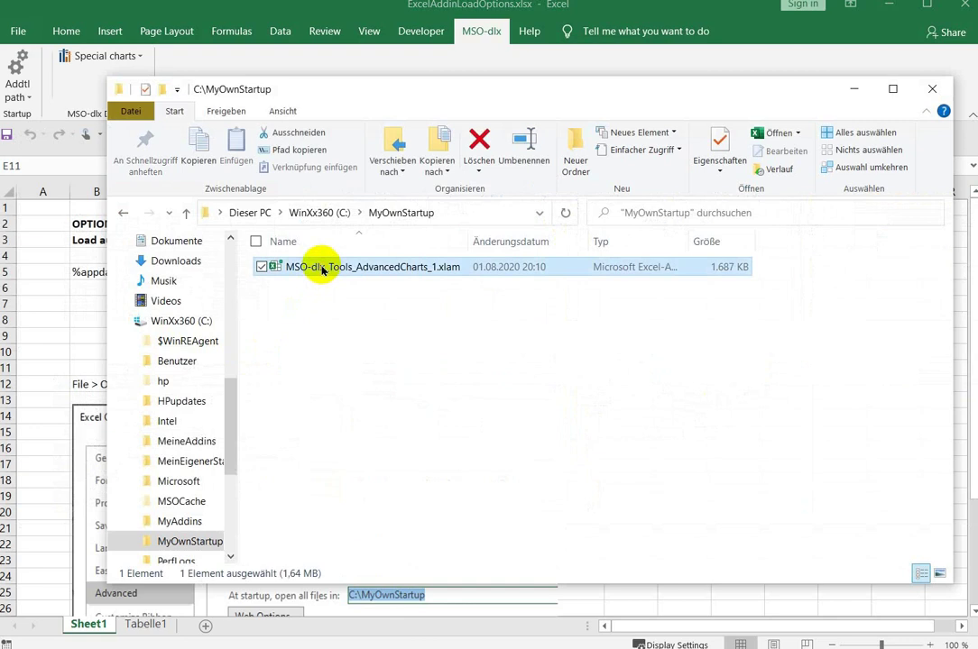
{"action": "mouse_move", "coordinate": [322, 269]}
{"action": "key", "text": "Return"}
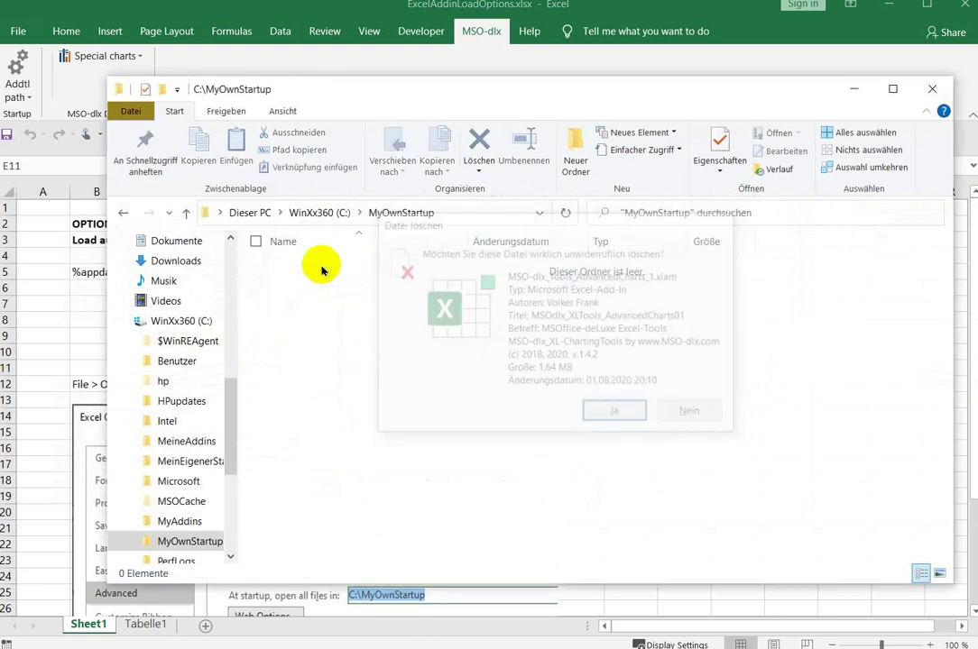
Return to Excel and clear the startup folder path in the advanced options.
{"action": "key", "text": "alt+Tab"}
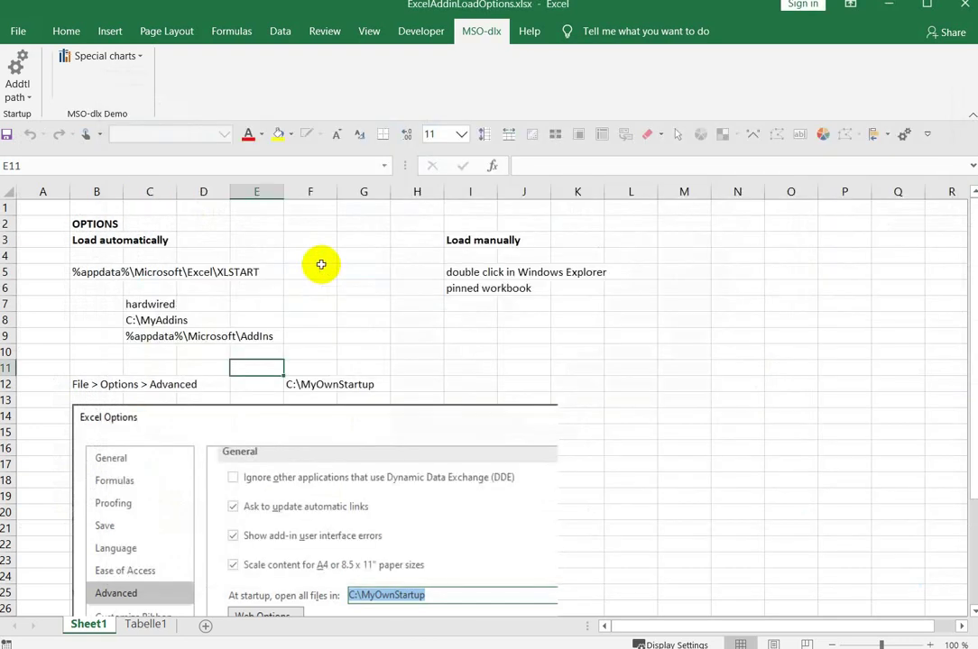
{"action": "left_click", "coordinate": [18, 31]}
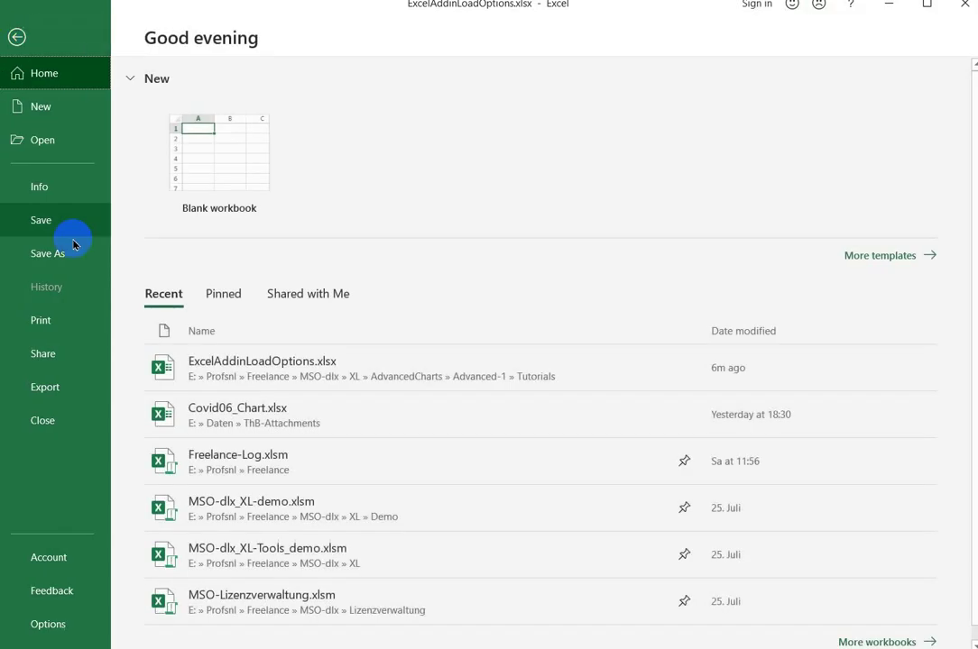
{"action": "left_click", "coordinate": [65, 626]}
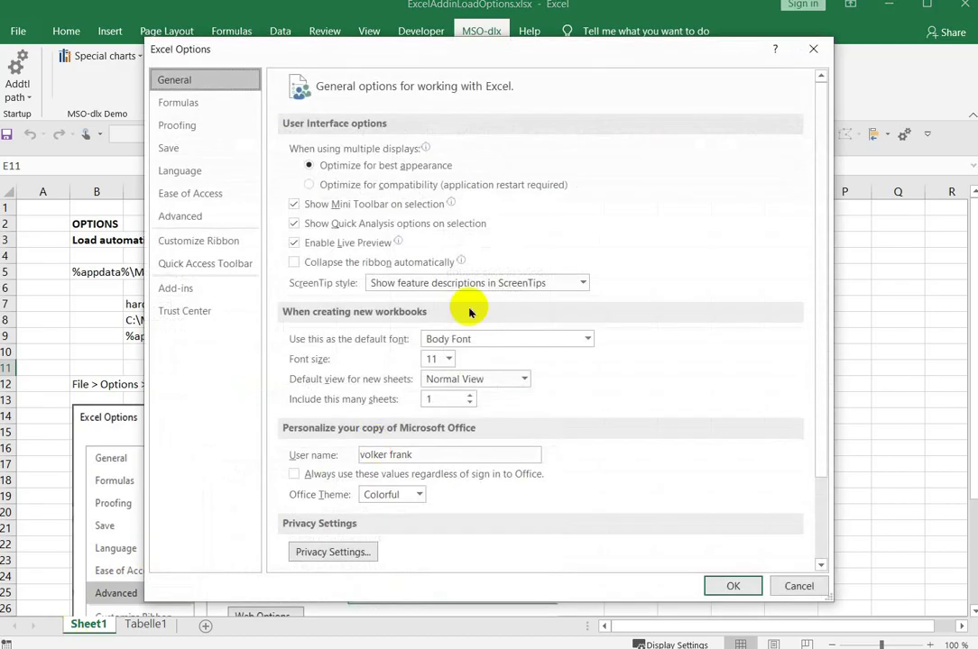
{"action": "left_click", "coordinate": [219, 215]}
{"action": "left_click_drag", "start_coordinate": [822, 135], "coordinate": [808, 522]}
{"action": "double_click", "coordinate": [574, 244]}
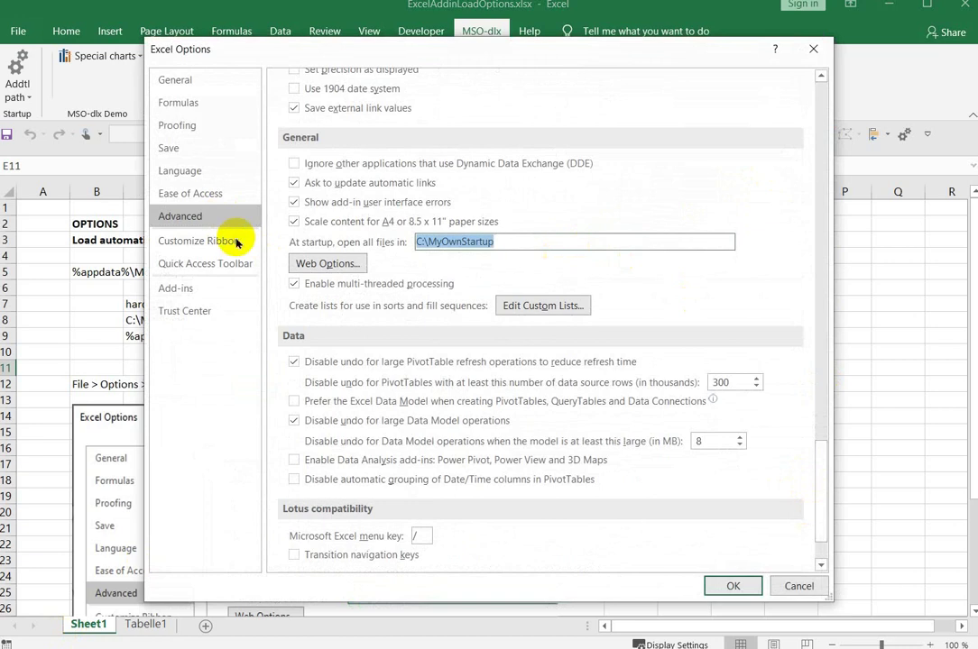
{"action": "key", "text": "Delete"}
{"action": "key", "text": "Return"}
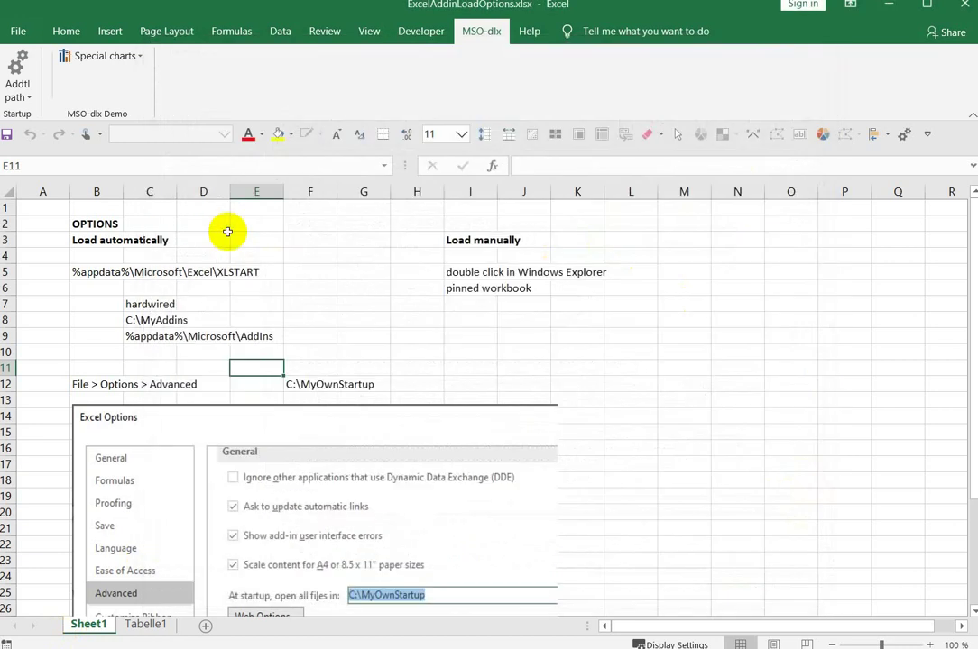
Copy the C:\MyAddins path from cell C8 and open that folder in a new File Explorer window.
{"action": "left_click_drag", "start_coordinate": [97, 273], "coordinate": [260, 274]}
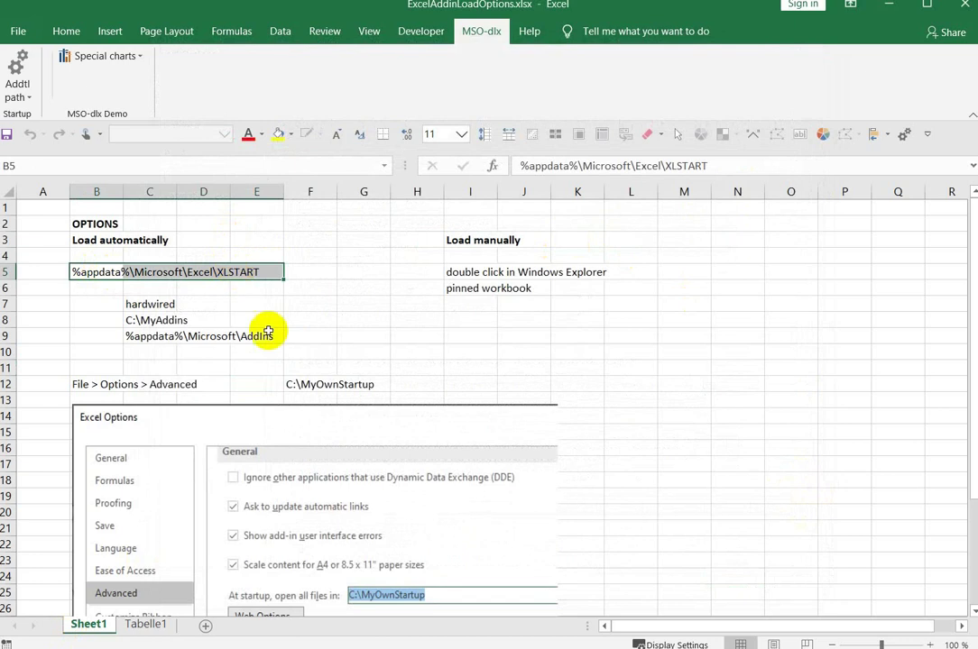
{"action": "left_click_drag", "start_coordinate": [297, 384], "coordinate": [360, 383]}
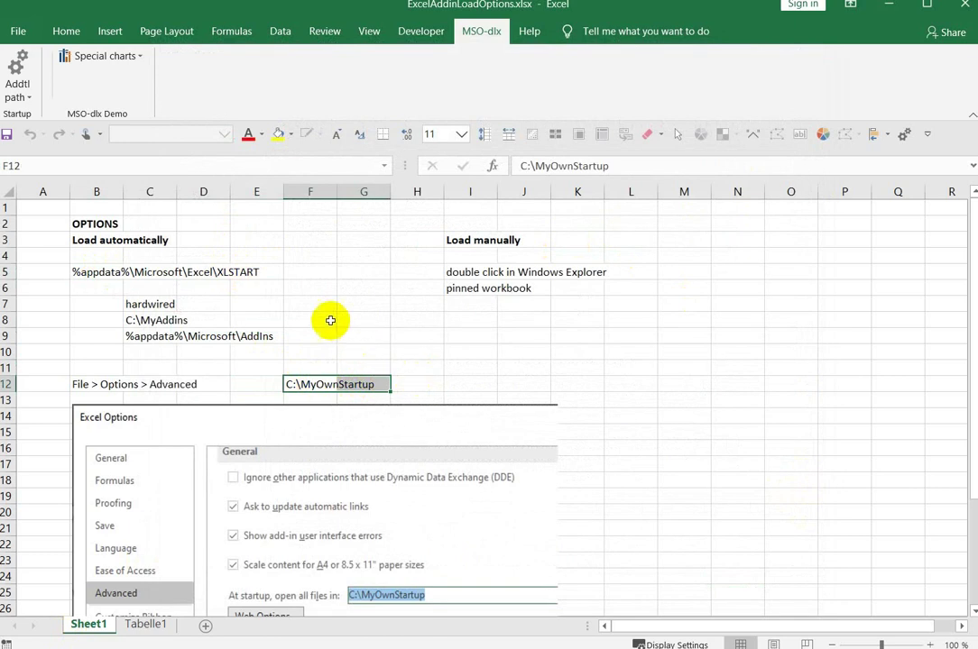
{"action": "left_click", "coordinate": [149, 306]}
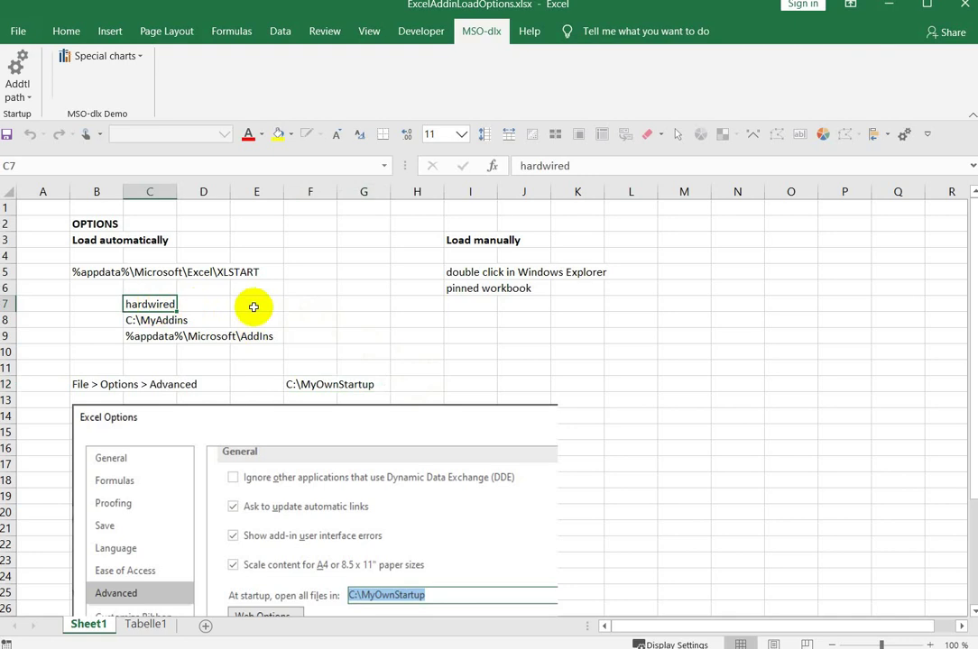
{"action": "key", "text": "Down"}
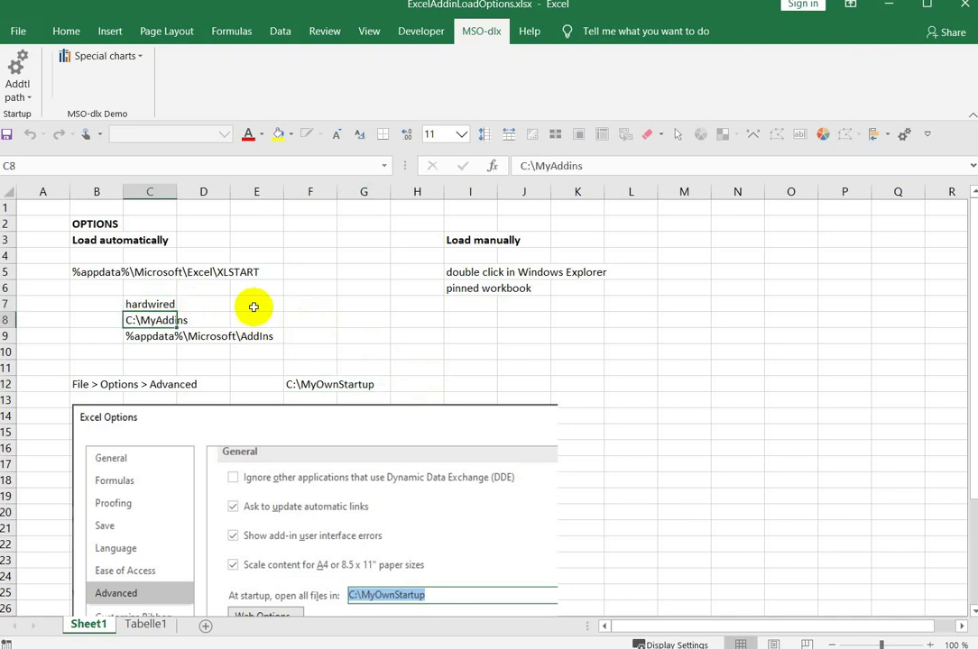
{"action": "key", "text": "ctrl+c"}
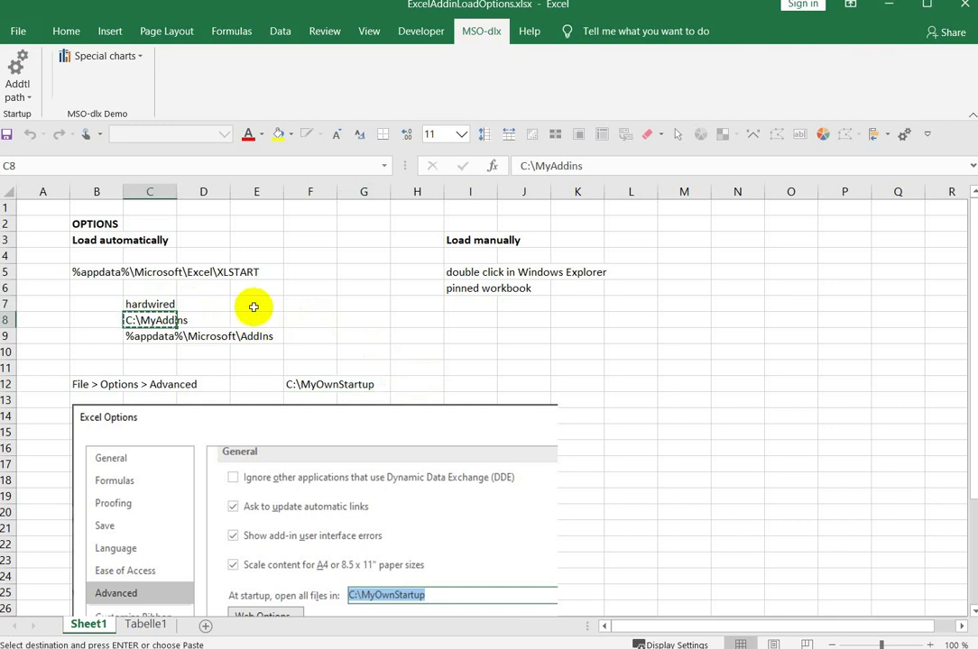
{"action": "key", "text": "super+e"}
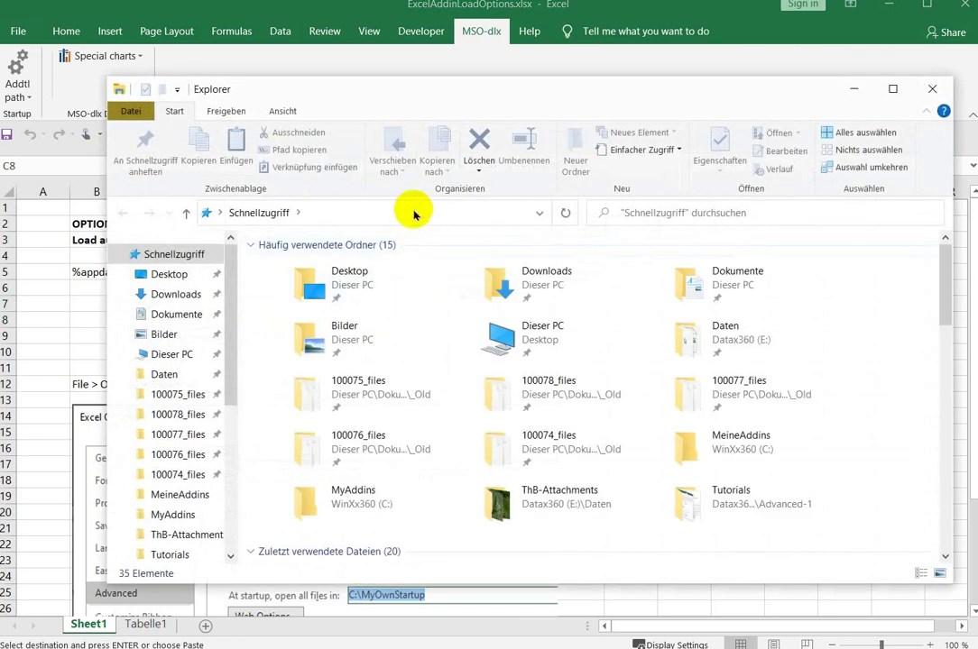
{"action": "left_click", "coordinate": [402, 210]}
{"action": "key", "text": "ctrl+v"}
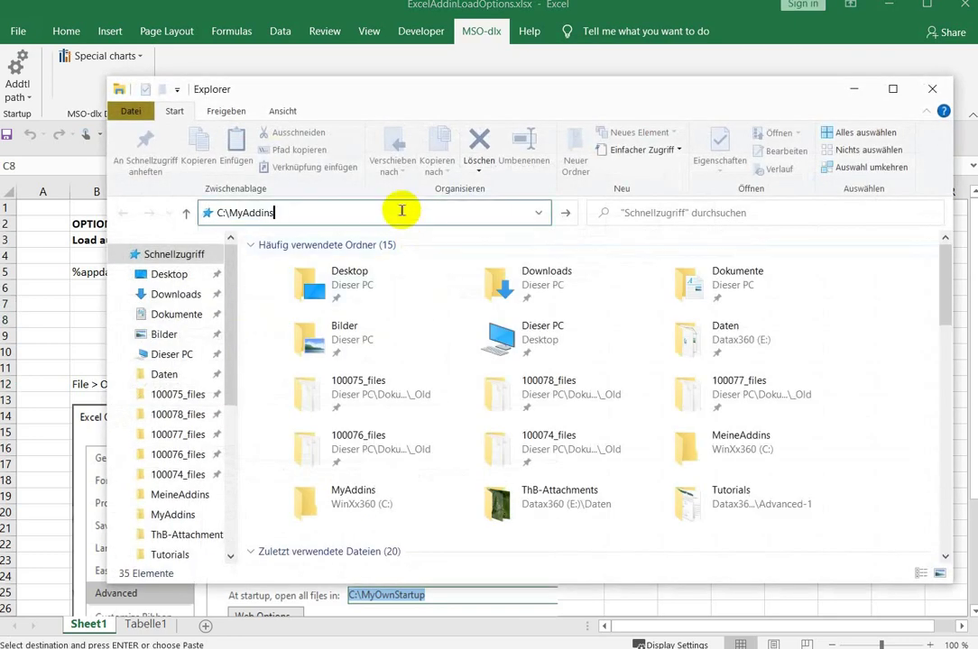
{"action": "key", "text": "Return"}
Copy MSO-dlx_Tools_AdvancedCharts_1.xlam from XLSTART into C:\MyAddins and copy the new file's full path.
{"action": "key", "text": "alt+Tab"}
{"action": "key", "text": "alt+Tab"}
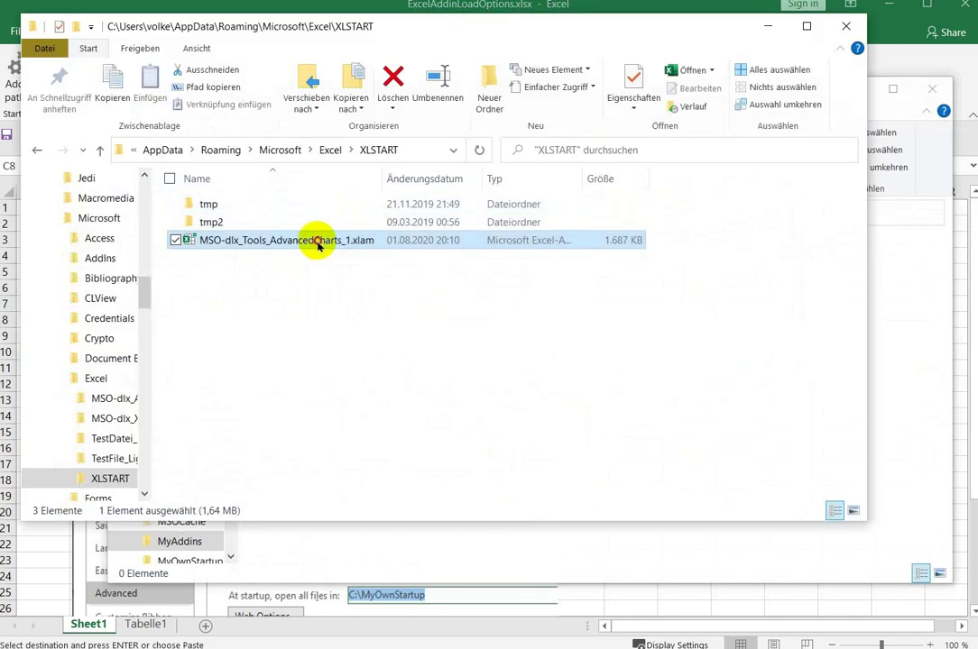
{"action": "left_click_drag", "start_coordinate": [317, 244], "coordinate": [896, 409]}
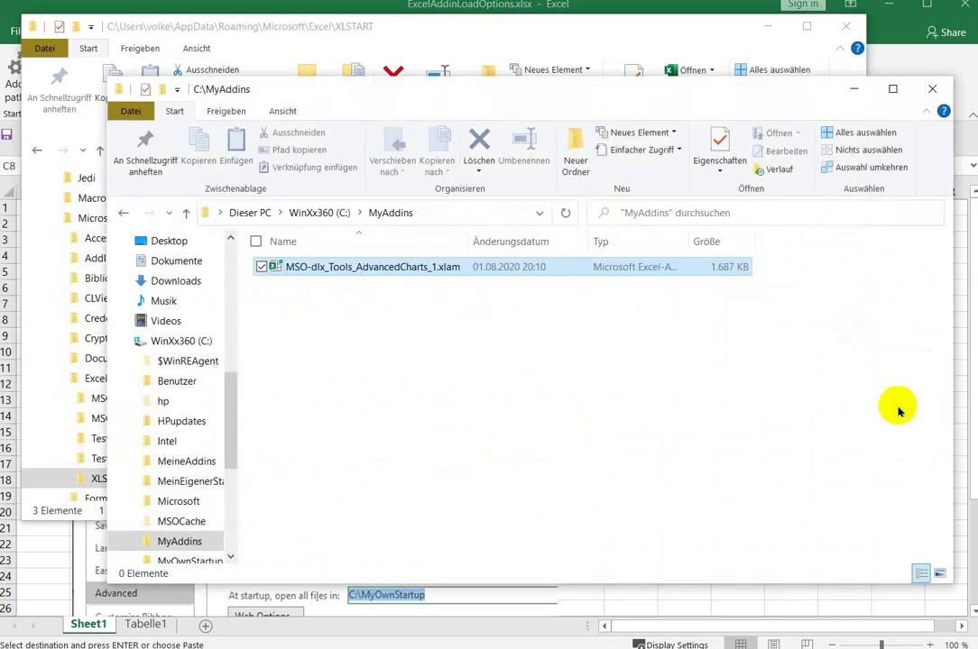
{"action": "right_click", "coordinate": [333, 271]}
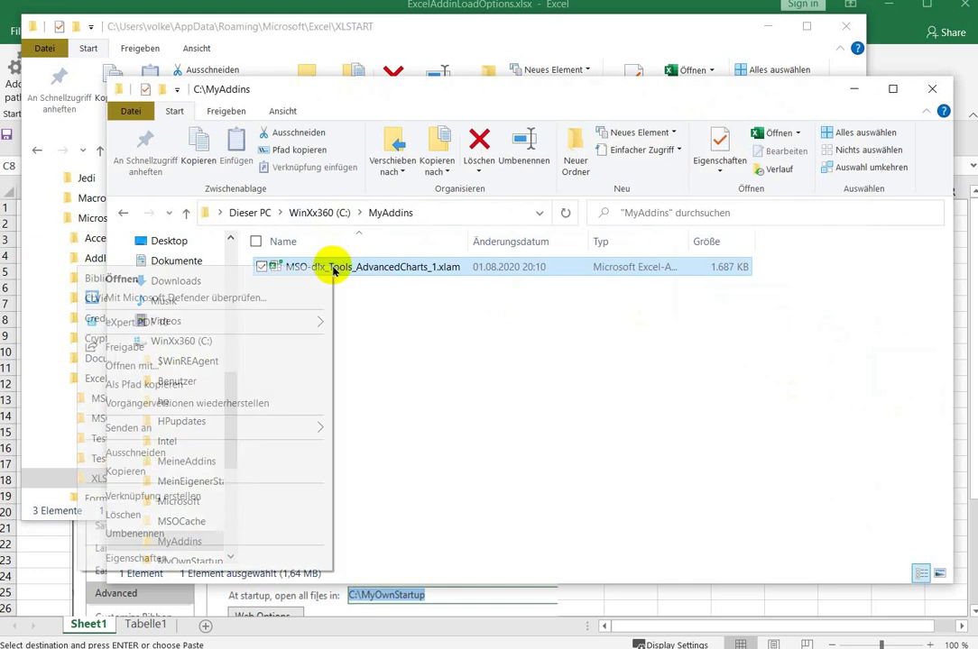
{"action": "left_click", "coordinate": [251, 384]}
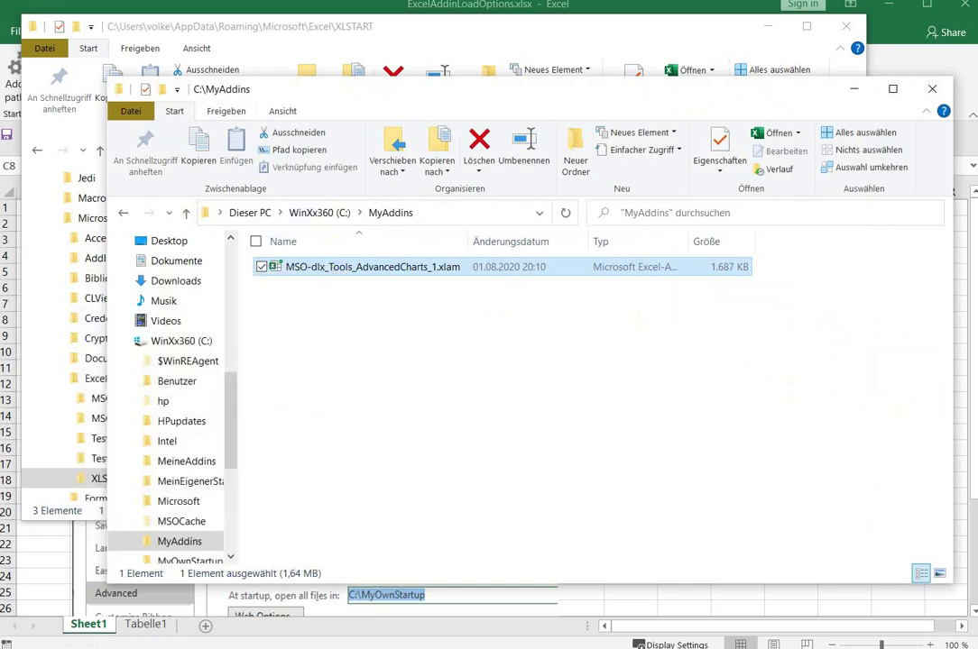
Return to Excel and open the Excel Add-ins manager from the add-in options.
{"action": "left_click", "coordinate": [16, 11]}
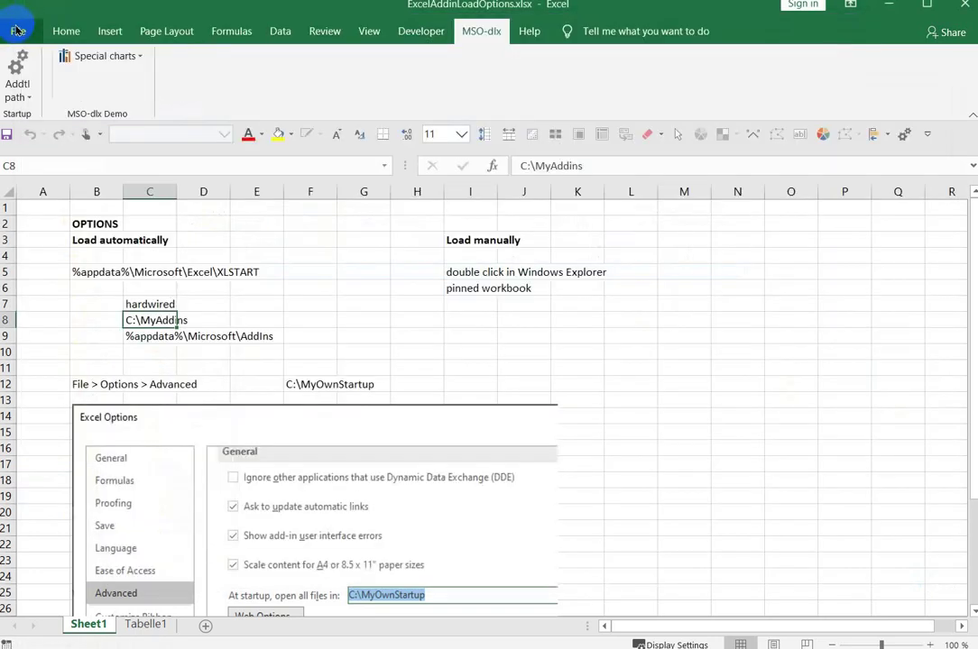
{"action": "left_click", "coordinate": [16, 31]}
{"action": "left_click", "coordinate": [45, 626]}
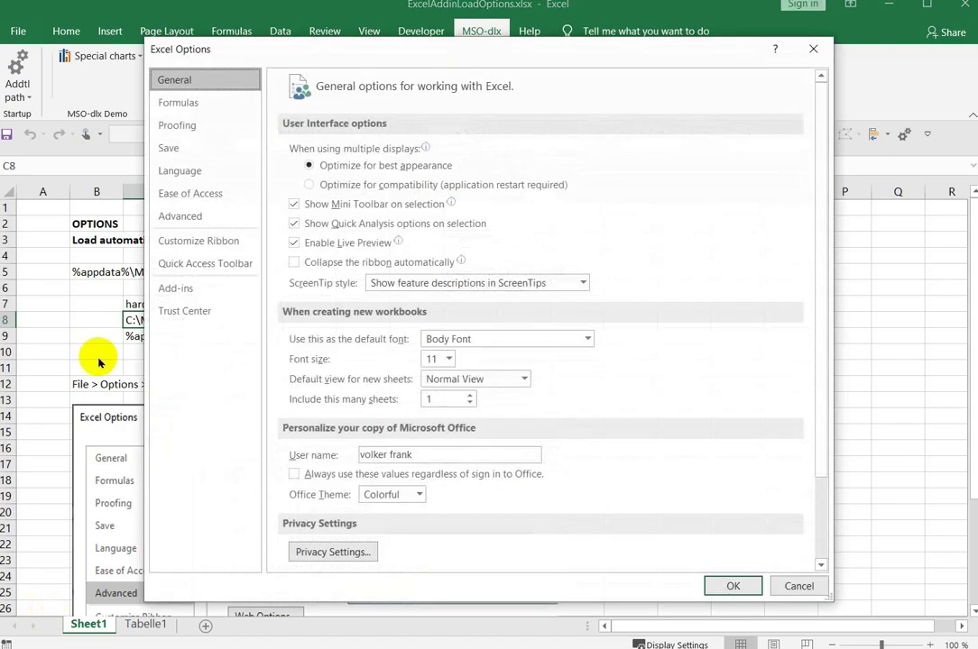
{"action": "left_click", "coordinate": [173, 290]}
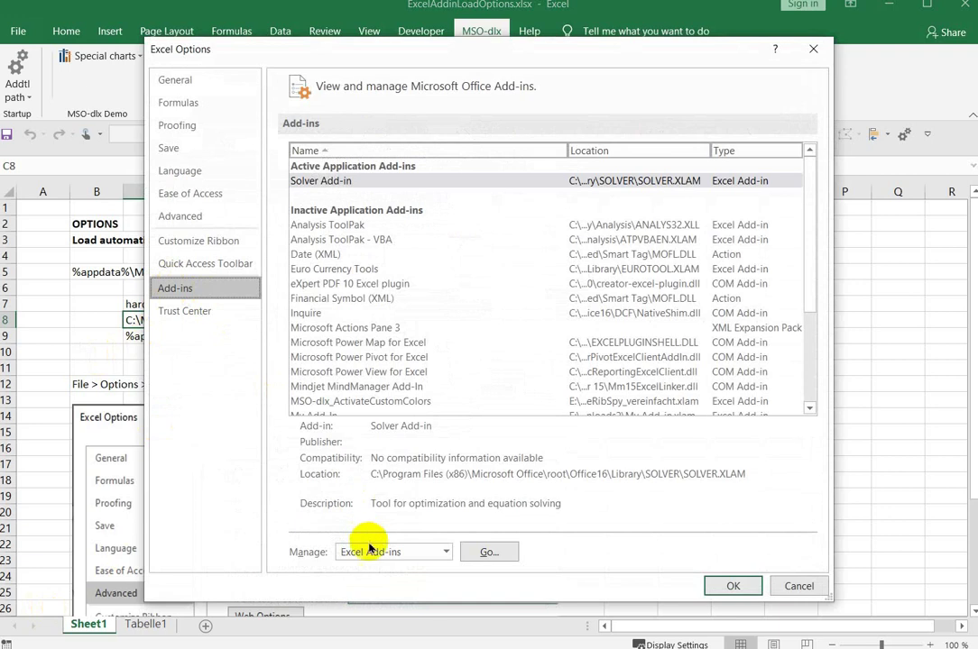
{"action": "left_click", "coordinate": [445, 552]}
{"action": "left_click", "coordinate": [488, 552]}
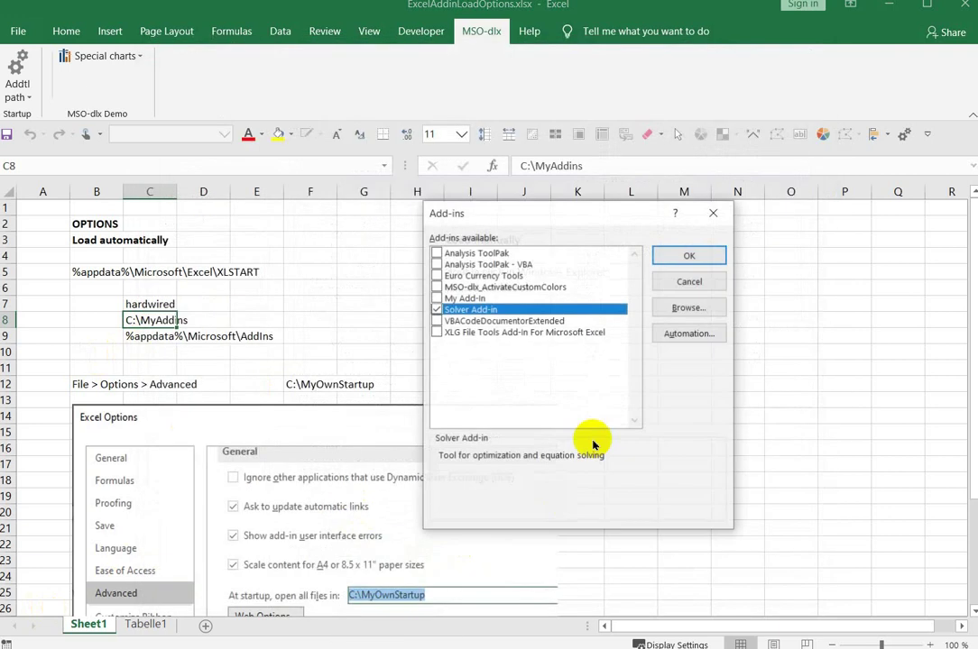
Register MSO-dlx_Tools_AdvancedCharts_1.xlam using the copied C:\MyAddins file path, keep MSOdlx_XLTools_AdvancedCharts01 enabled, and confirm the add-in list.
{"action": "left_click", "coordinate": [686, 309]}
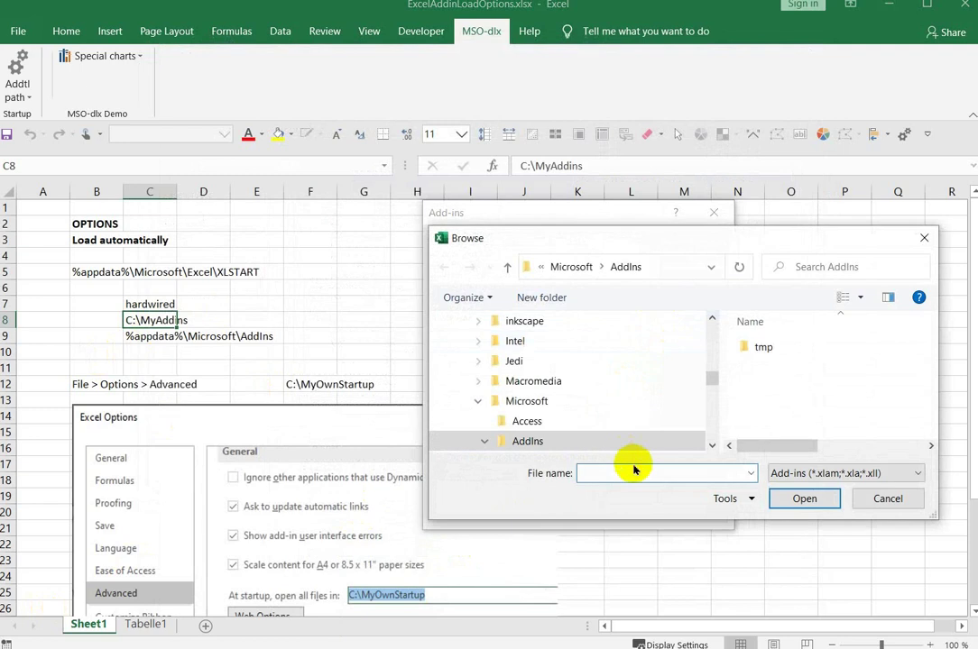
{"action": "key", "text": "ctrl+v"}
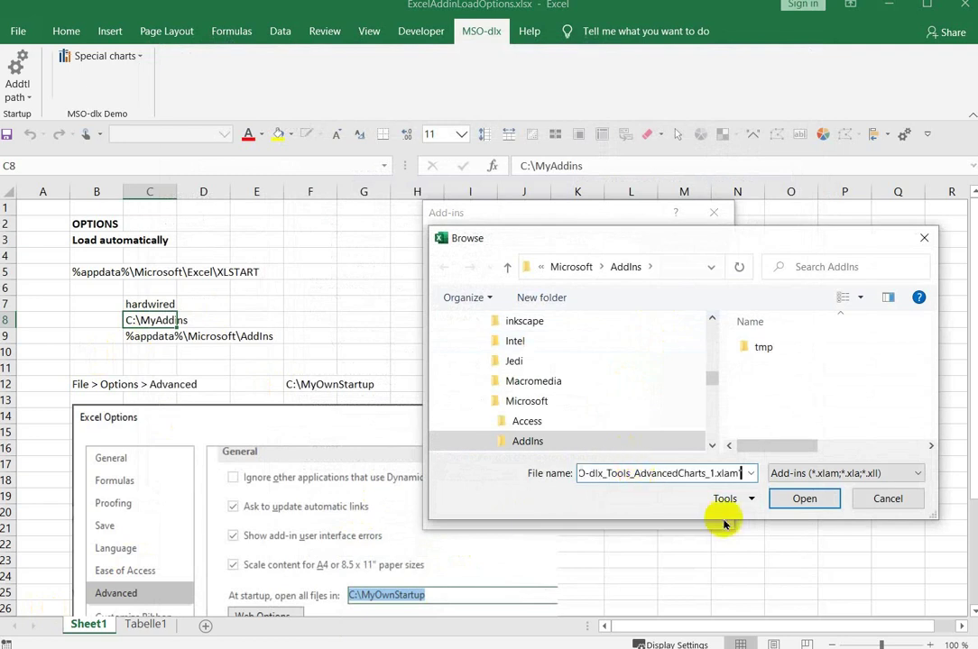
{"action": "left_click", "coordinate": [804, 499]}
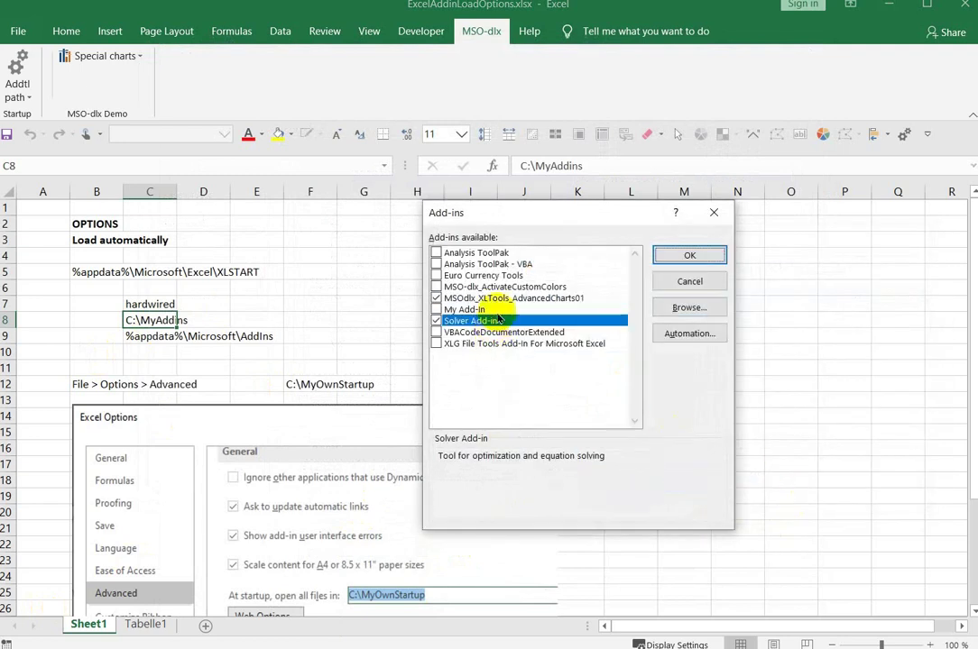
{"action": "left_click", "coordinate": [509, 301]}
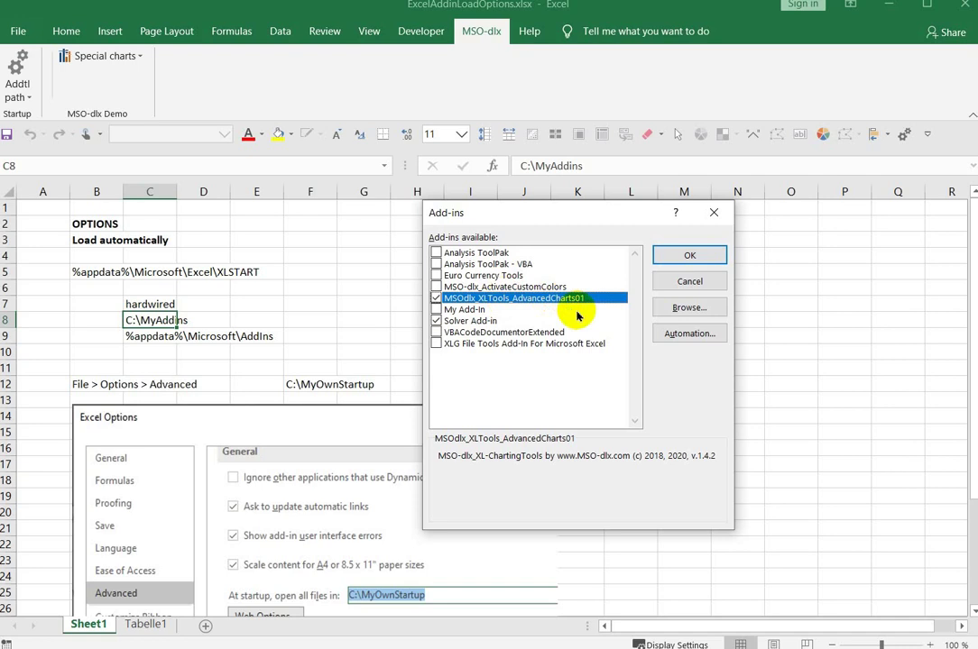
{"action": "key", "text": "Up"}
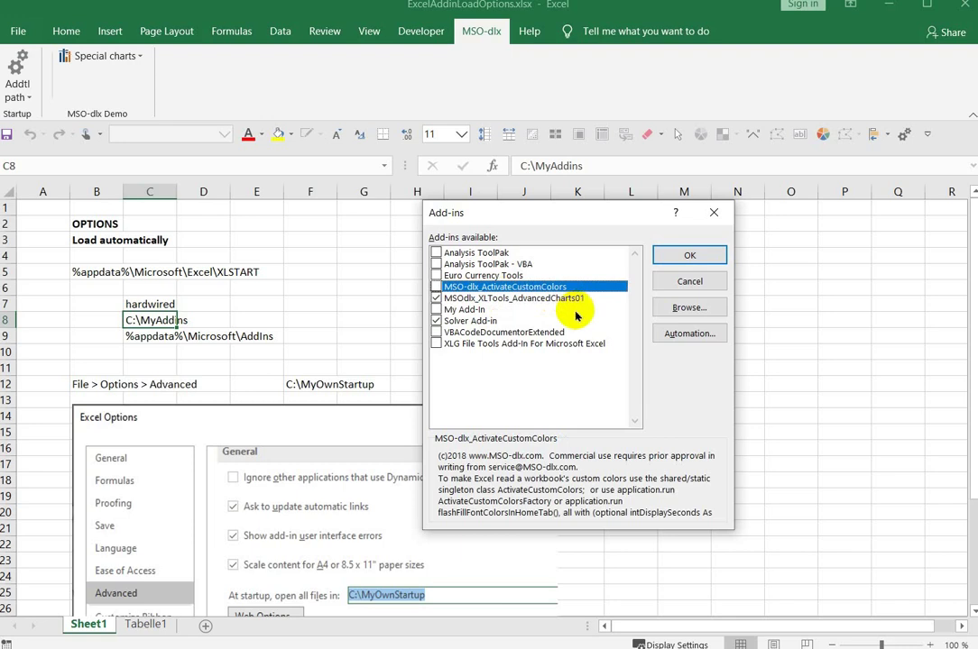
{"action": "left_click", "coordinate": [667, 256]}
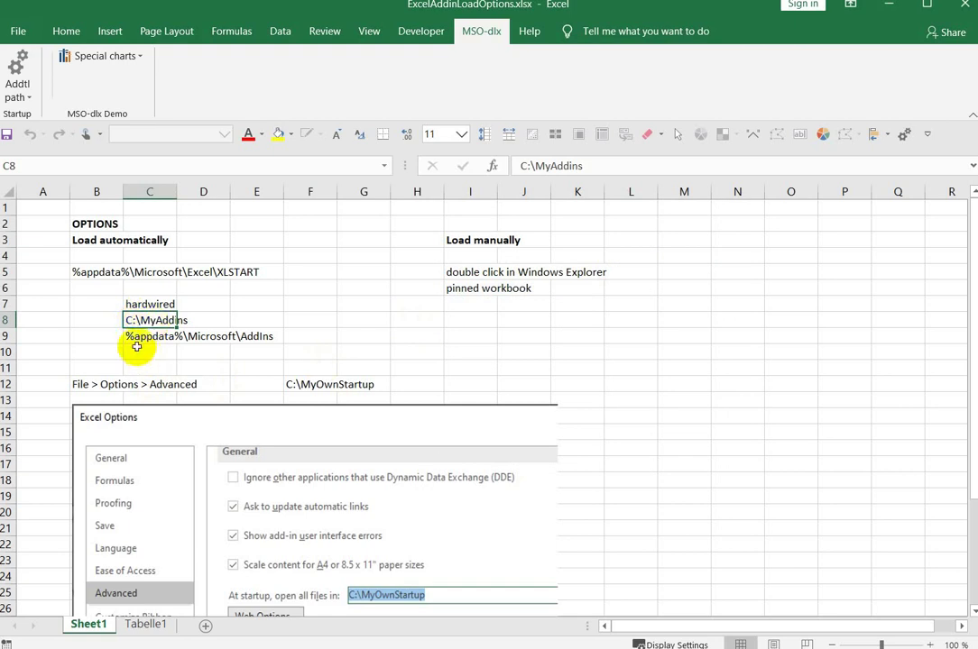
Examine the hardwired add-in locations in C7:C9 and compare them with the XLSTART path in B5.
{"action": "left_click_drag", "start_coordinate": [134, 335], "coordinate": [258, 337]}
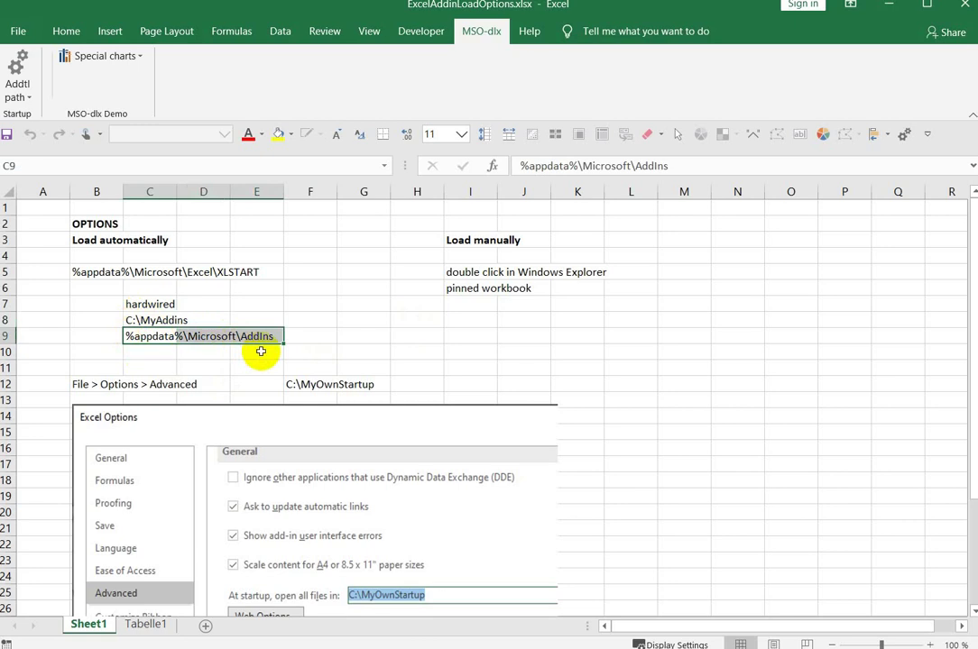
{"action": "key", "text": "Up"}
{"action": "key", "text": "shift+Right"}
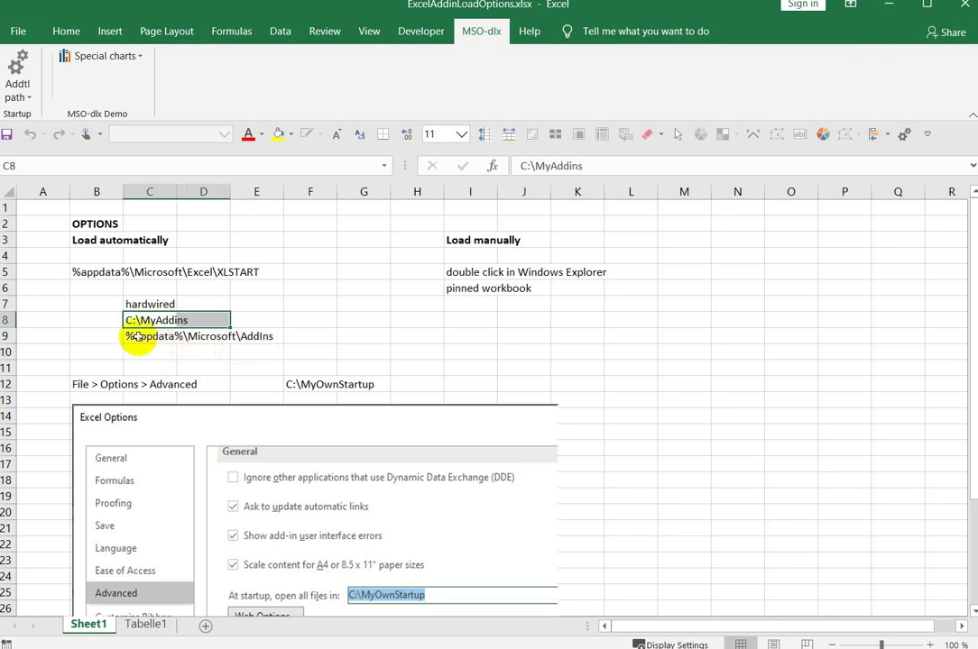
{"action": "left_click_drag", "start_coordinate": [140, 336], "coordinate": [251, 339]}
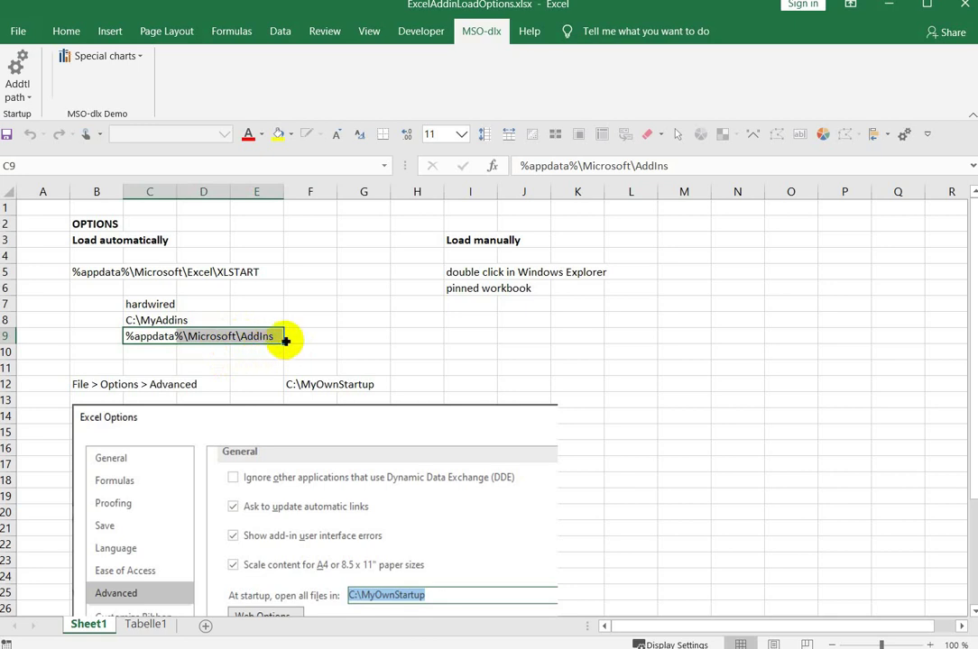
{"action": "left_click", "coordinate": [142, 322]}
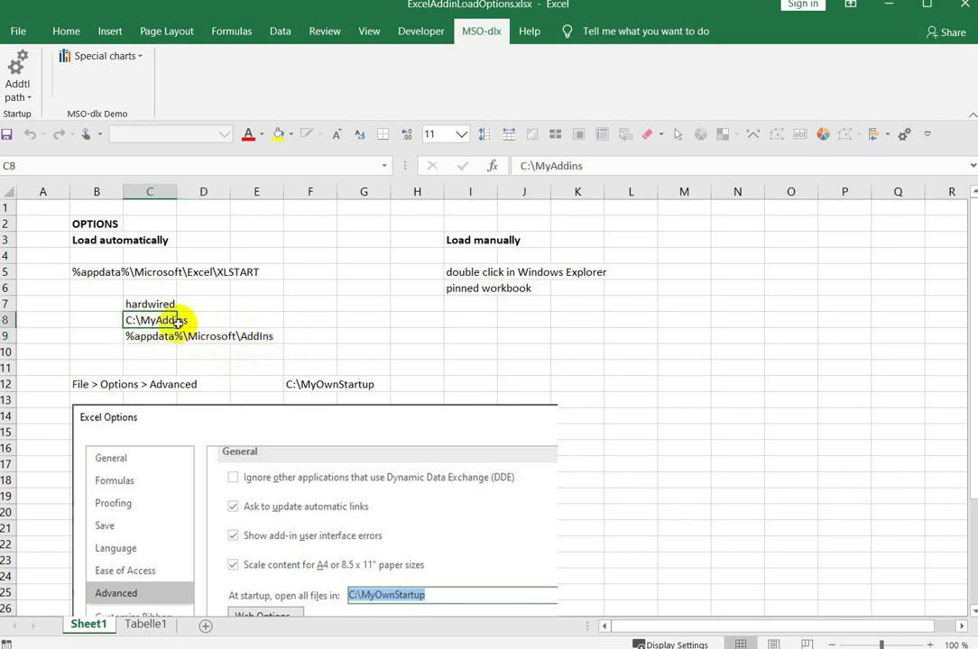
{"action": "left_click_drag", "start_coordinate": [177, 322], "coordinate": [183, 322]}
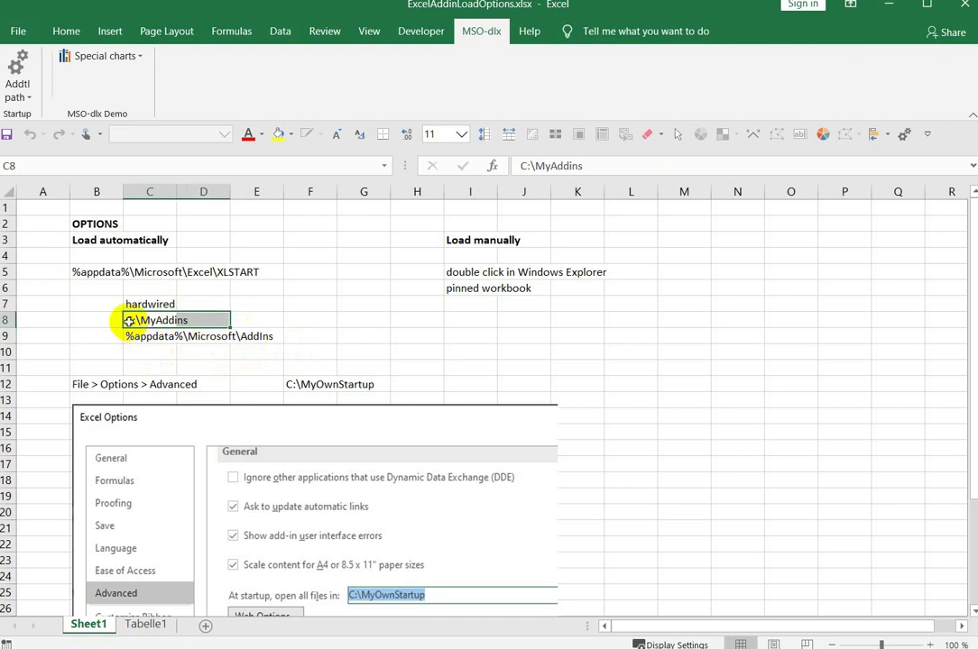
{"action": "left_click_drag", "start_coordinate": [130, 322], "coordinate": [187, 321]}
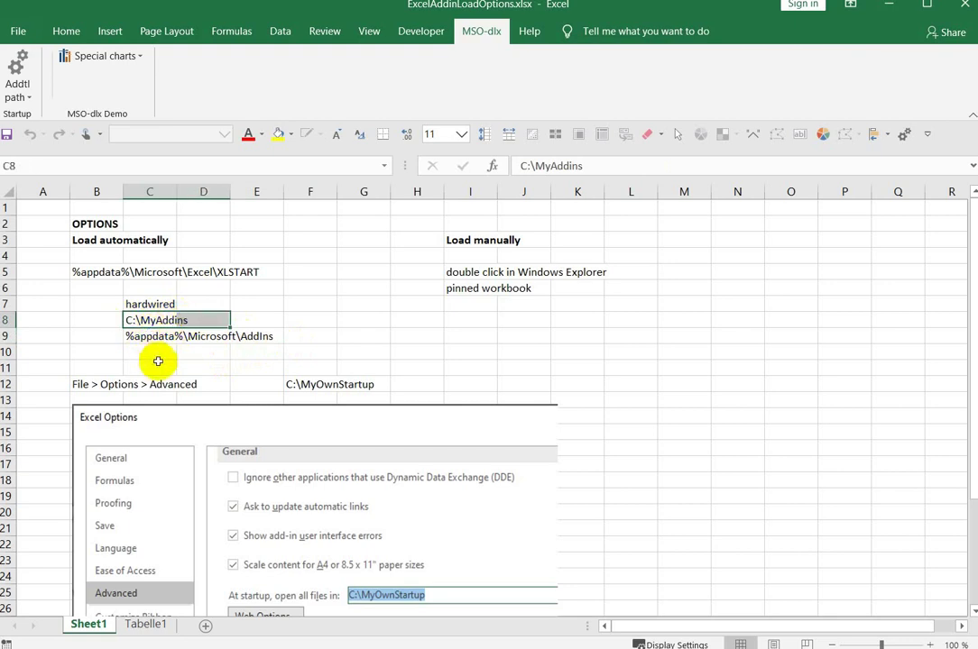
{"action": "left_click", "coordinate": [144, 304]}
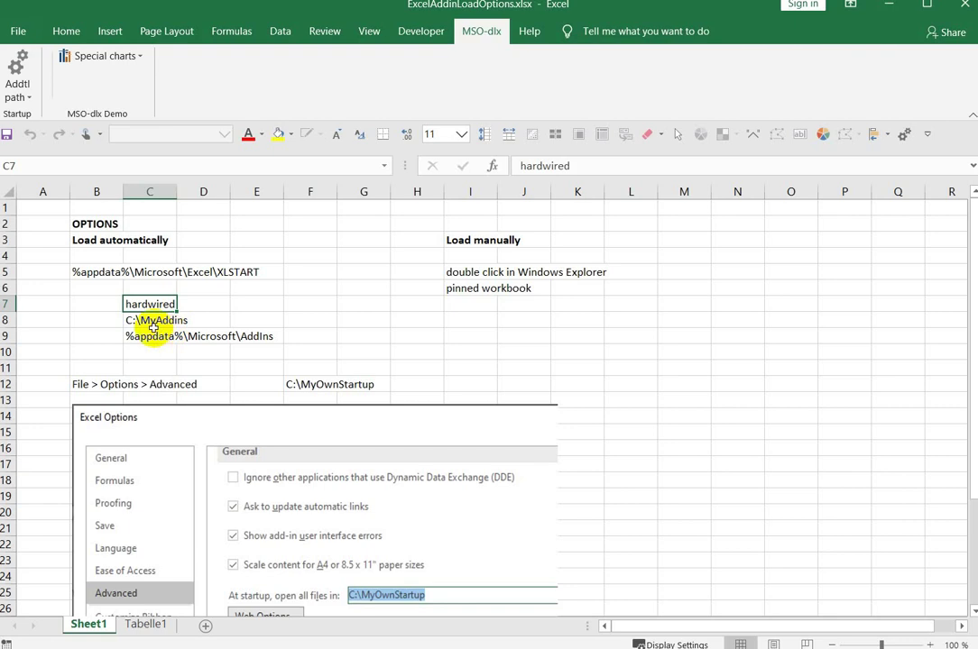
{"action": "left_click_drag", "start_coordinate": [137, 321], "coordinate": [187, 325]}
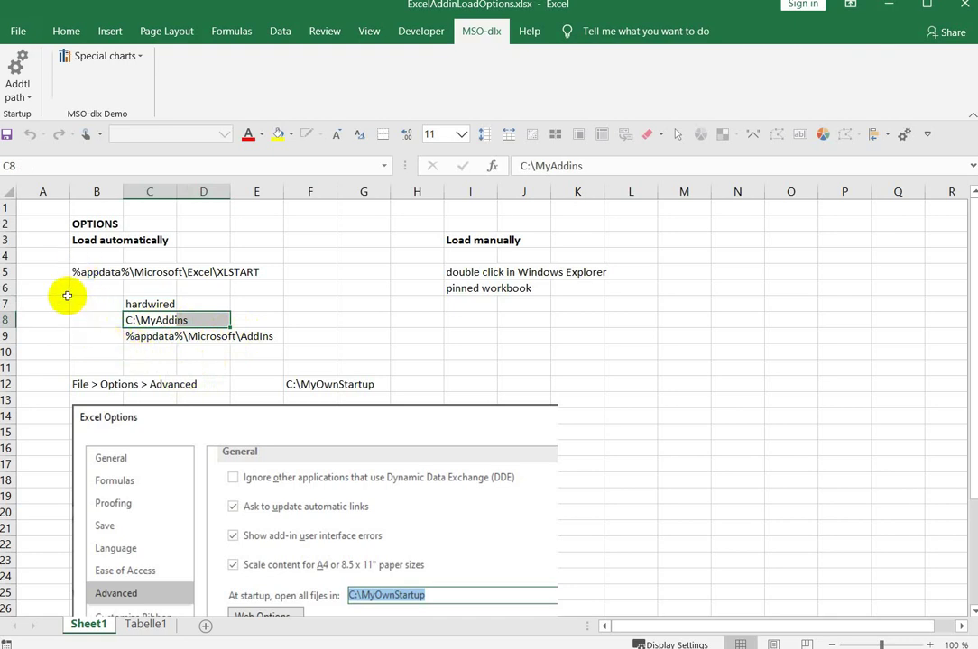
{"action": "left_click_drag", "start_coordinate": [91, 272], "coordinate": [271, 271]}
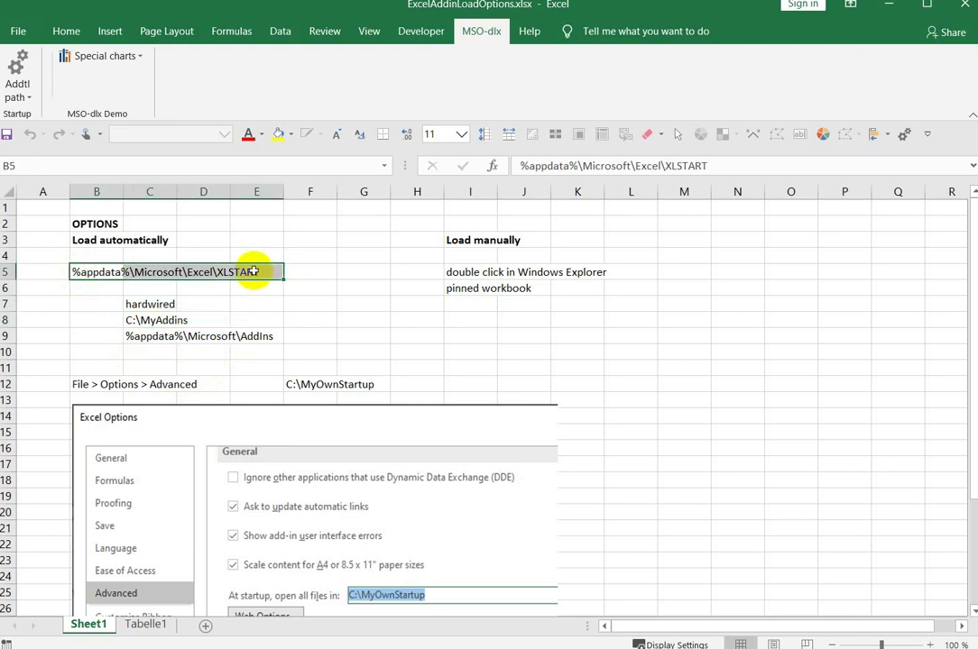
{"action": "left_click", "coordinate": [140, 321]}
{"action": "left_click_drag", "start_coordinate": [174, 320], "coordinate": [225, 318]}
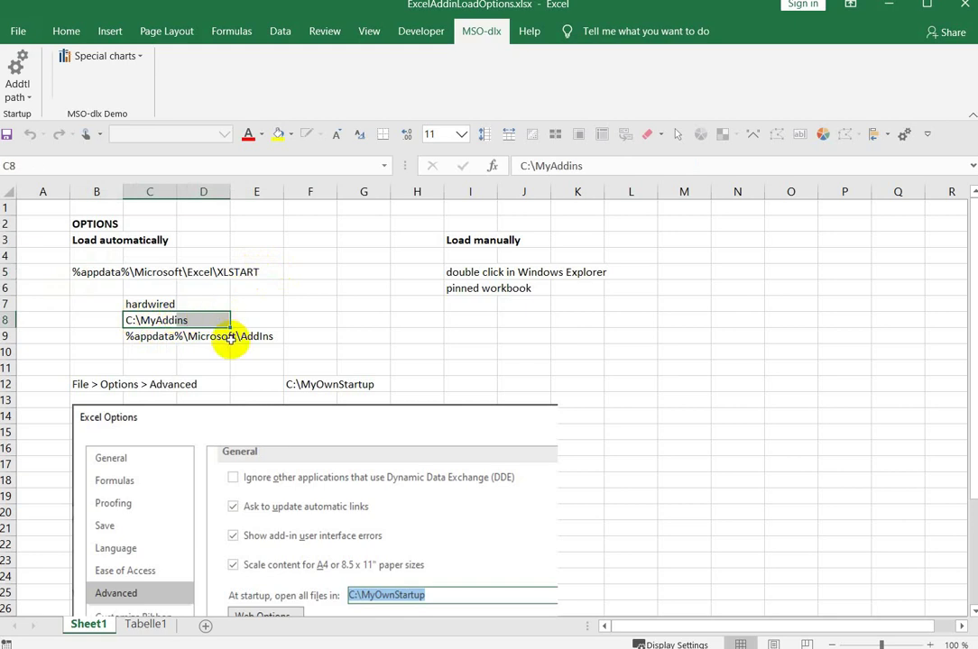
Disable the MSOdlx_XLTools_AdvancedCharts01 add-in in the Excel Add-ins manager.
{"action": "left_click", "coordinate": [19, 31]}
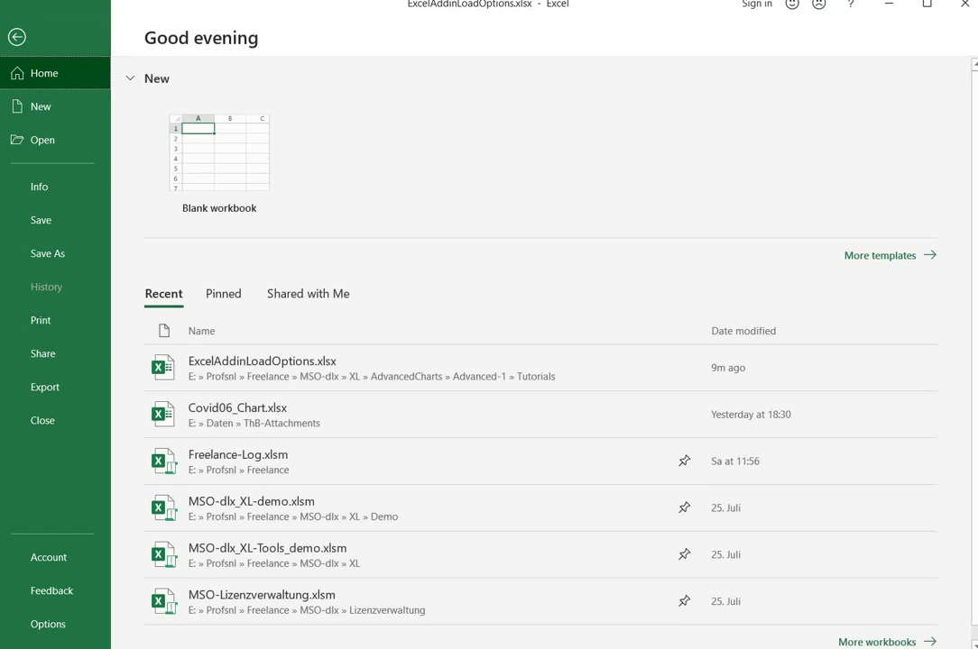
{"action": "left_click", "coordinate": [48, 629]}
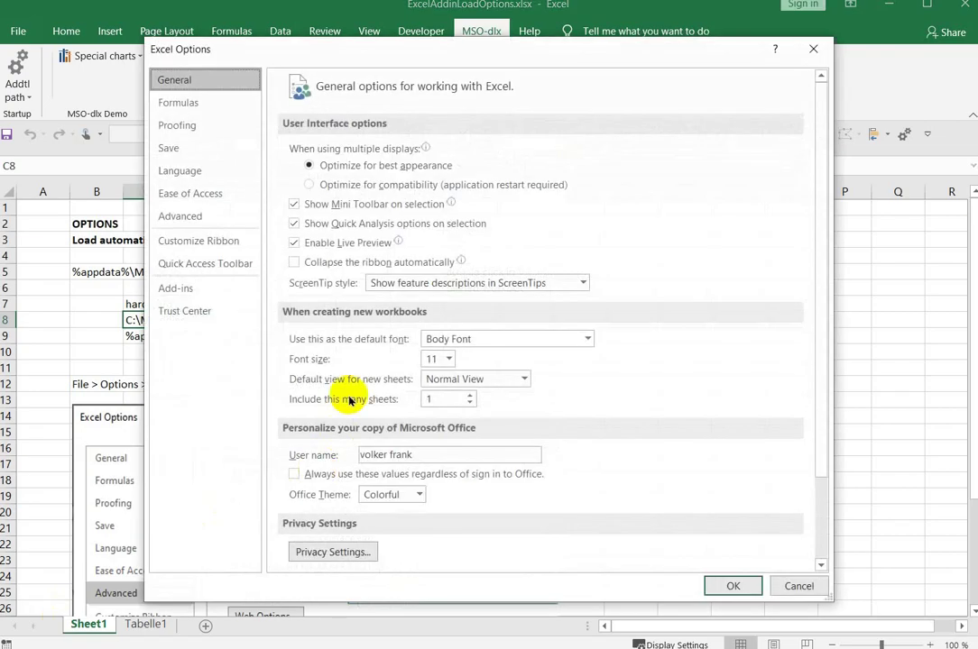
{"action": "left_click", "coordinate": [207, 300]}
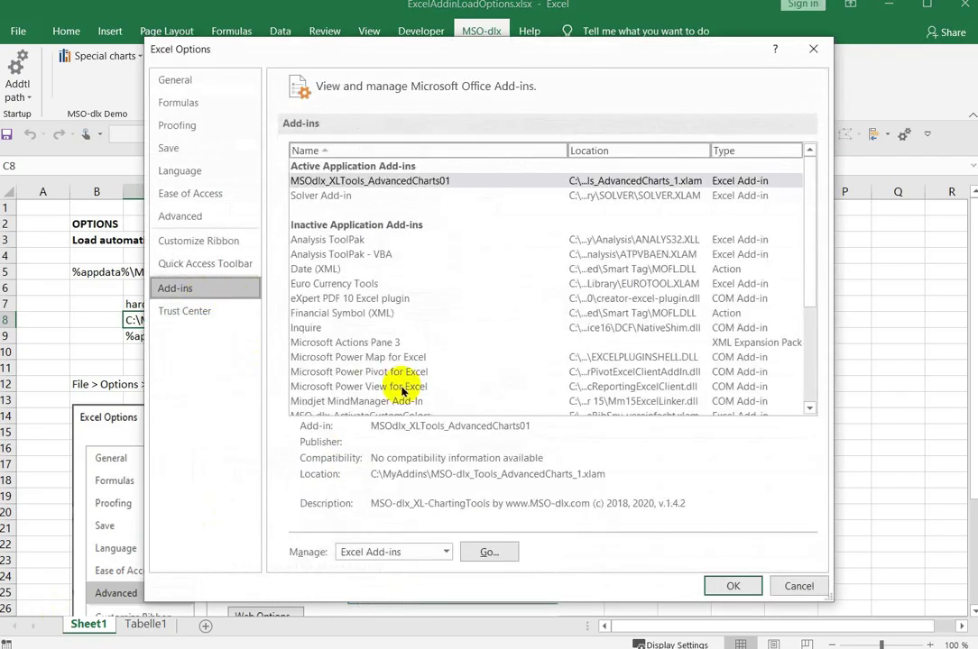
{"action": "left_click", "coordinate": [485, 550]}
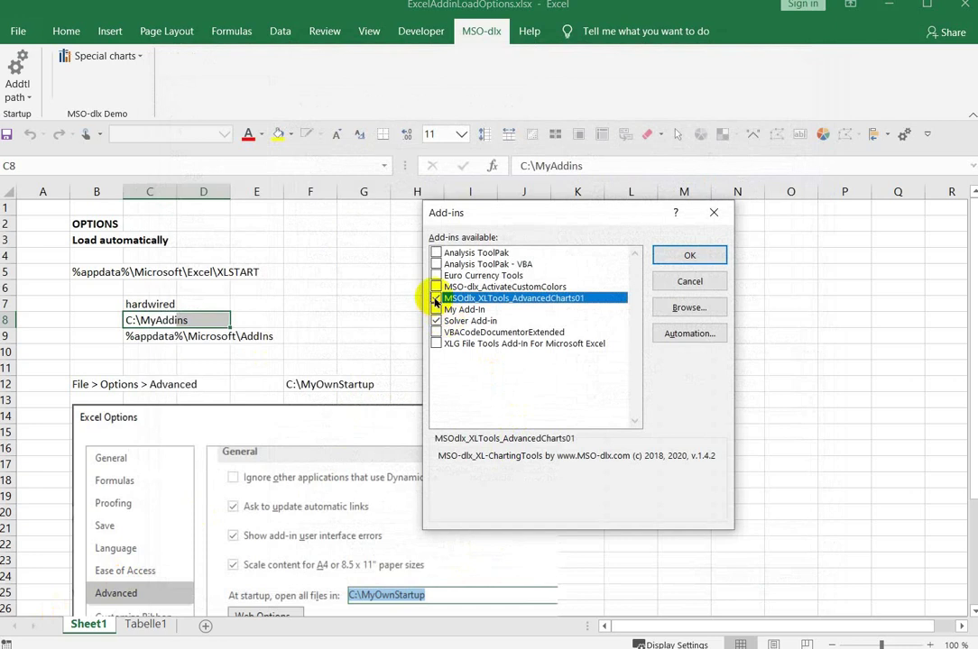
{"action": "left_click", "coordinate": [436, 298]}
{"action": "left_click", "coordinate": [685, 256]}
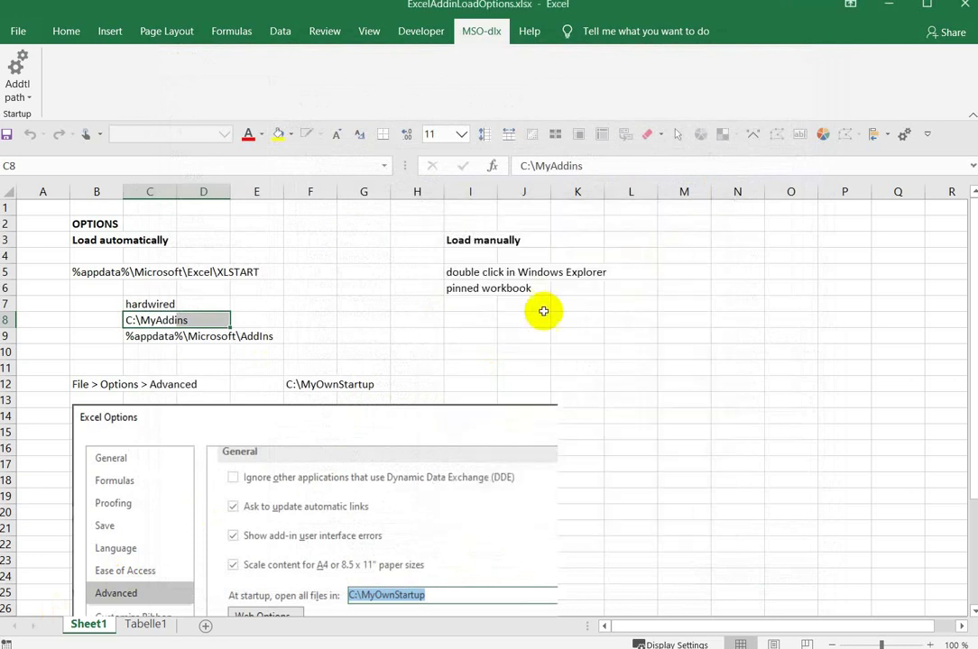
Select the range B4:G12 covering all the automatic loading options.
{"action": "left_click", "coordinate": [307, 341]}
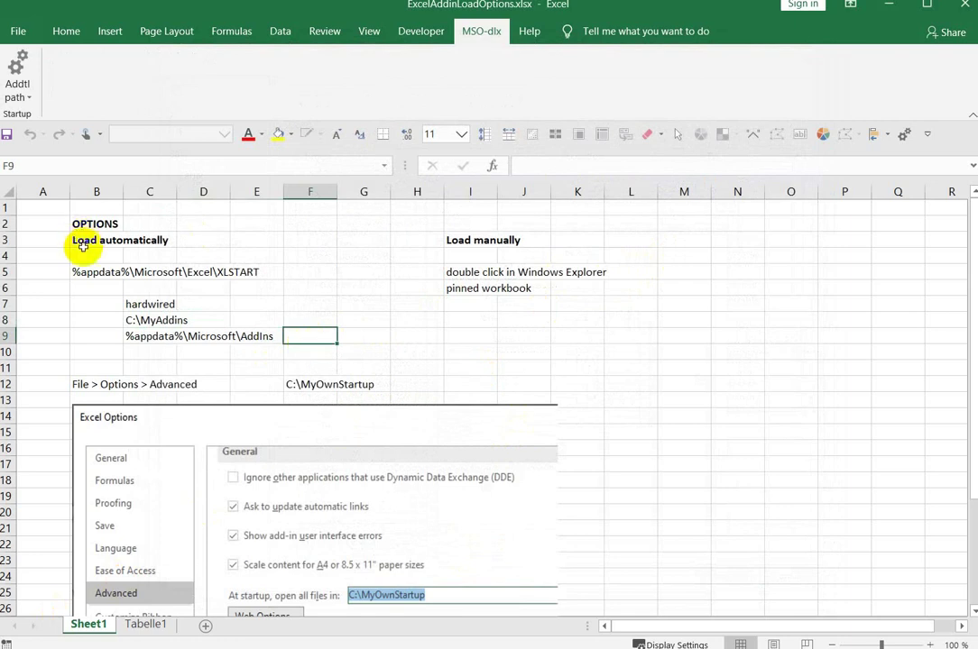
{"action": "left_click_drag", "start_coordinate": [79, 256], "coordinate": [157, 293]}
{"action": "left_click_drag", "start_coordinate": [312, 371], "coordinate": [370, 388]}
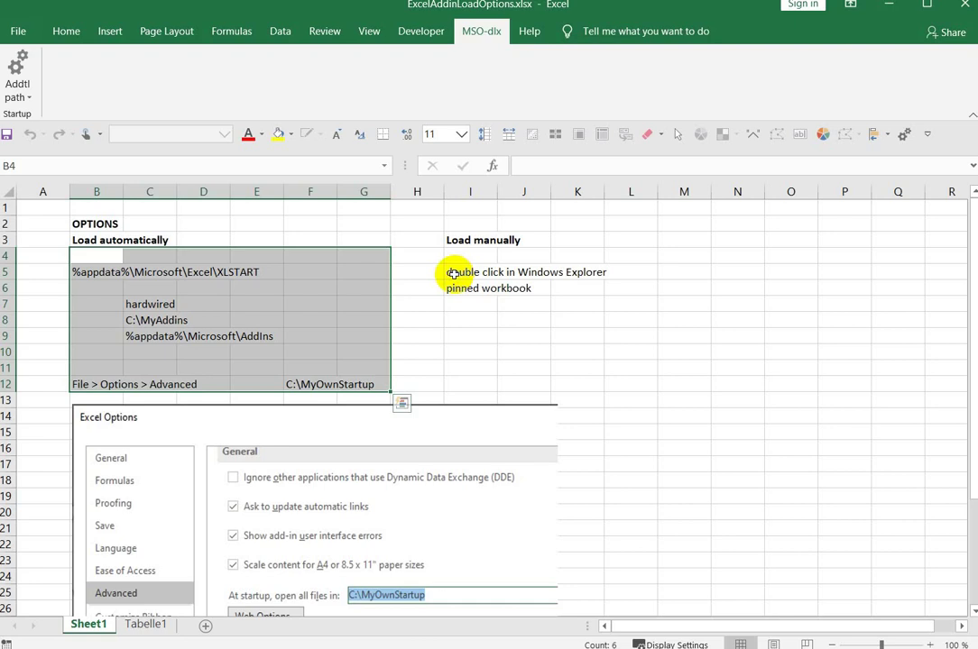
Switch to the C:\MyAddins folder in File Explorer, open MSO-dlx_Tools_AdvancedCharts_1.xlam manually, and enable its macros.
{"action": "key", "text": "alt+Tab"}
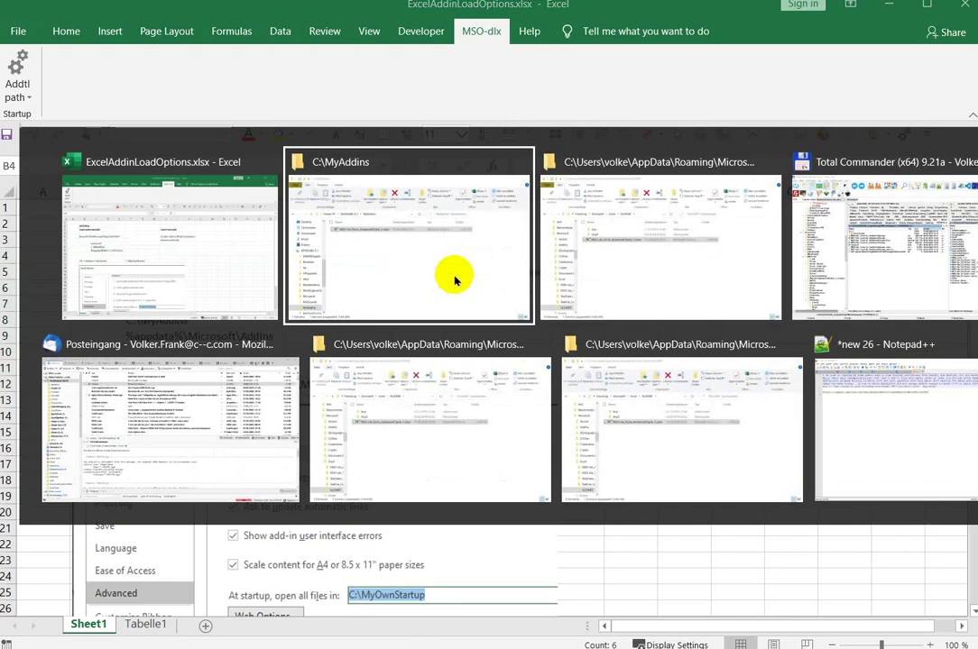
{"action": "left_click", "coordinate": [456, 281]}
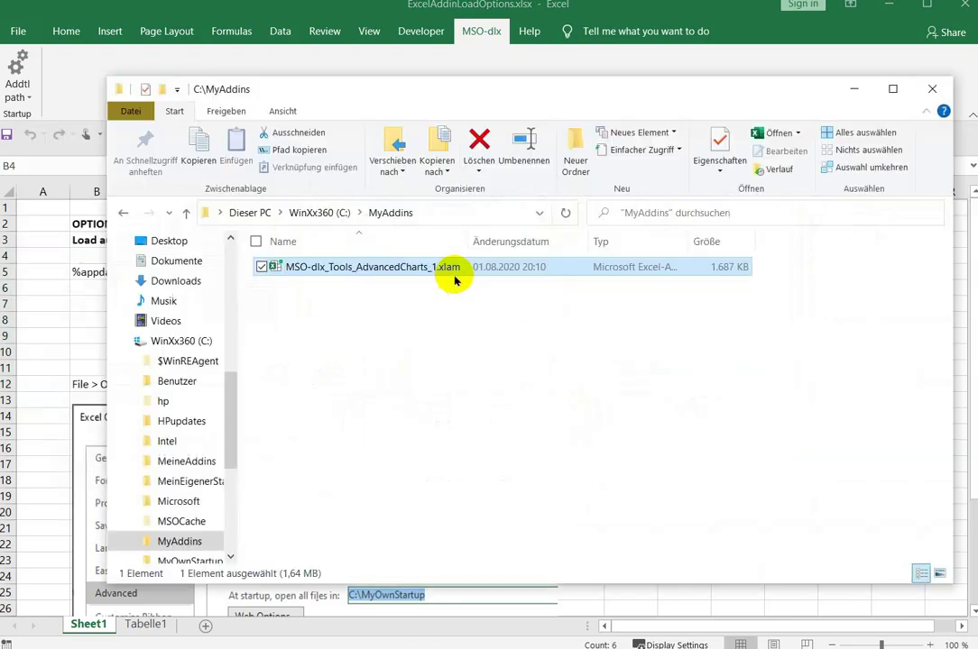
{"action": "double_click", "coordinate": [304, 269]}
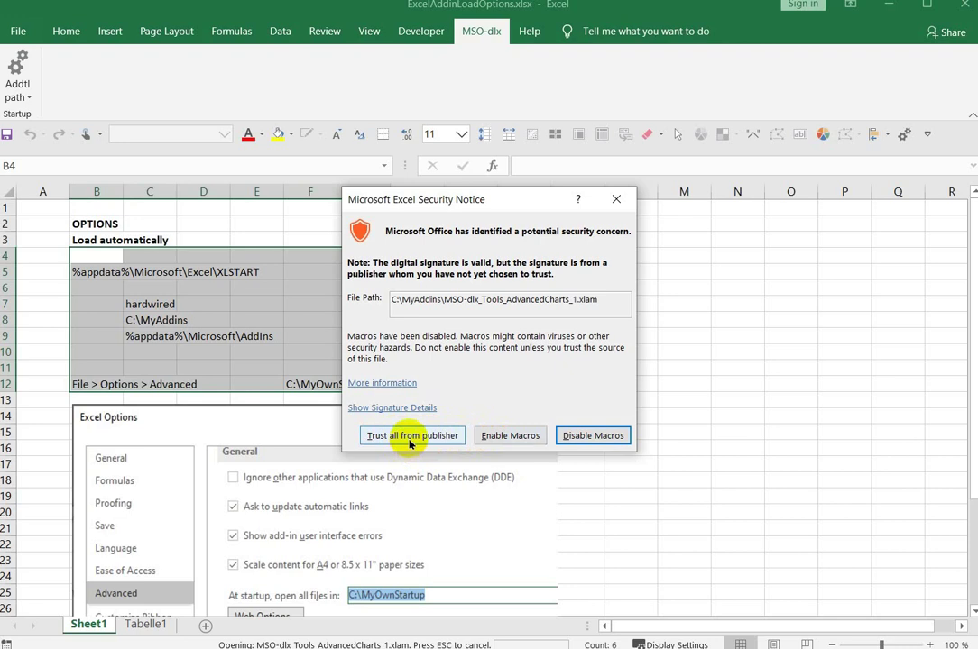
{"action": "left_click", "coordinate": [510, 436]}
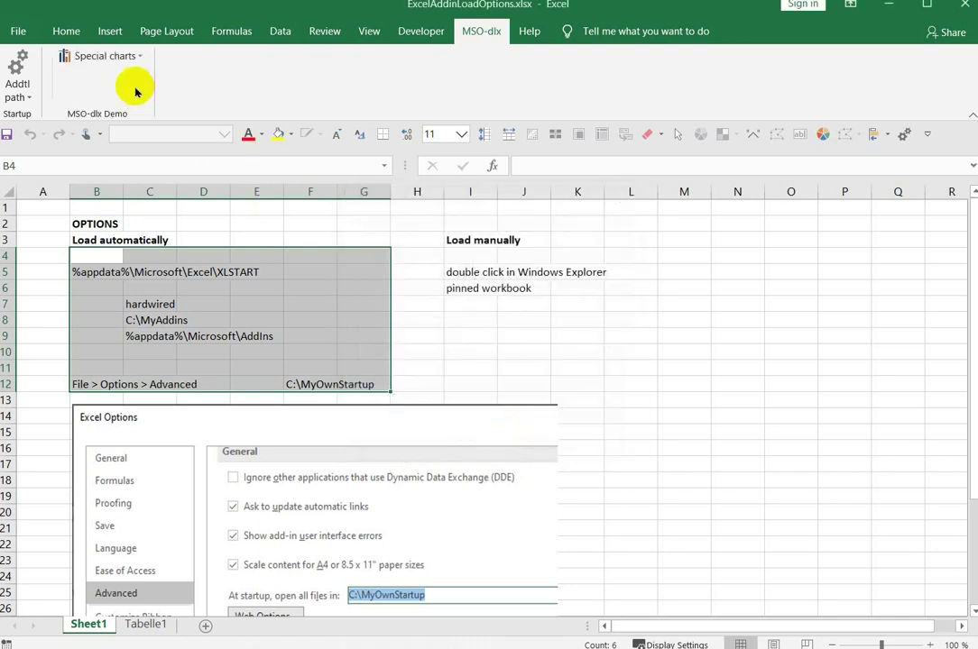
Go back to the C:\MyAddins folder in File Explorer and inspect the add-in's temporary ~$ file.
{"action": "key", "text": "alt+Tab"}
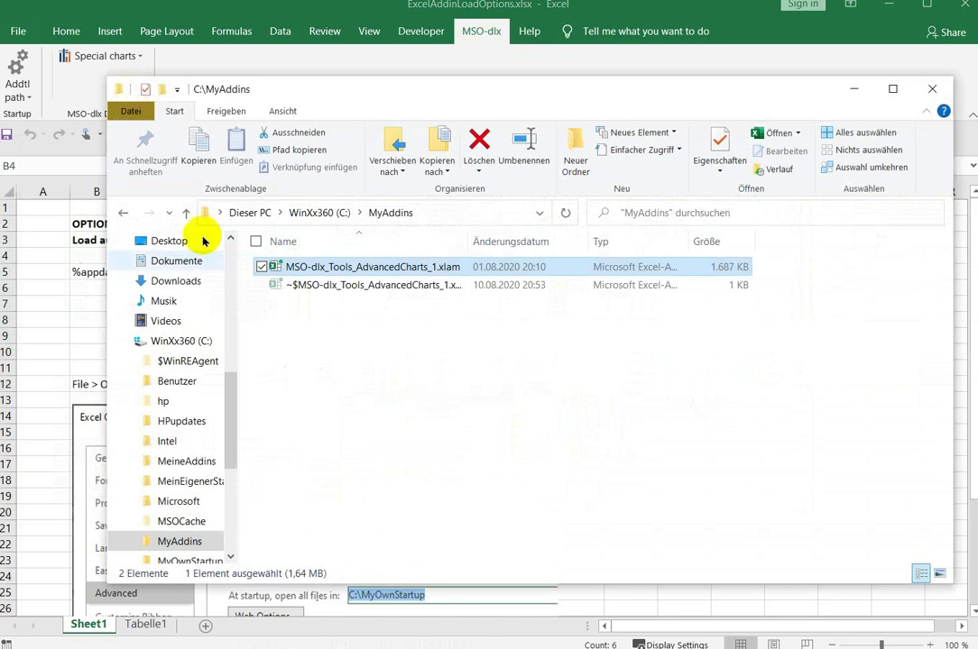
{"action": "left_click", "coordinate": [321, 285]}
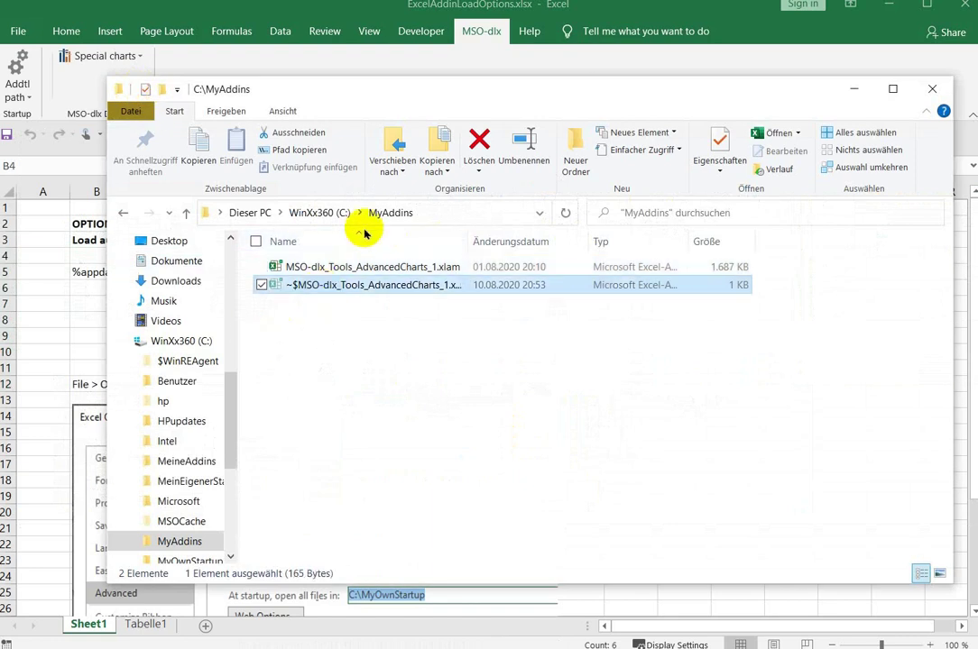
Switch back to the ExcelAddinLoadOptions.xlsx workbook and close the Advanced Charts add-in with its own close command.
{"action": "key", "text": "alt+Tab"}
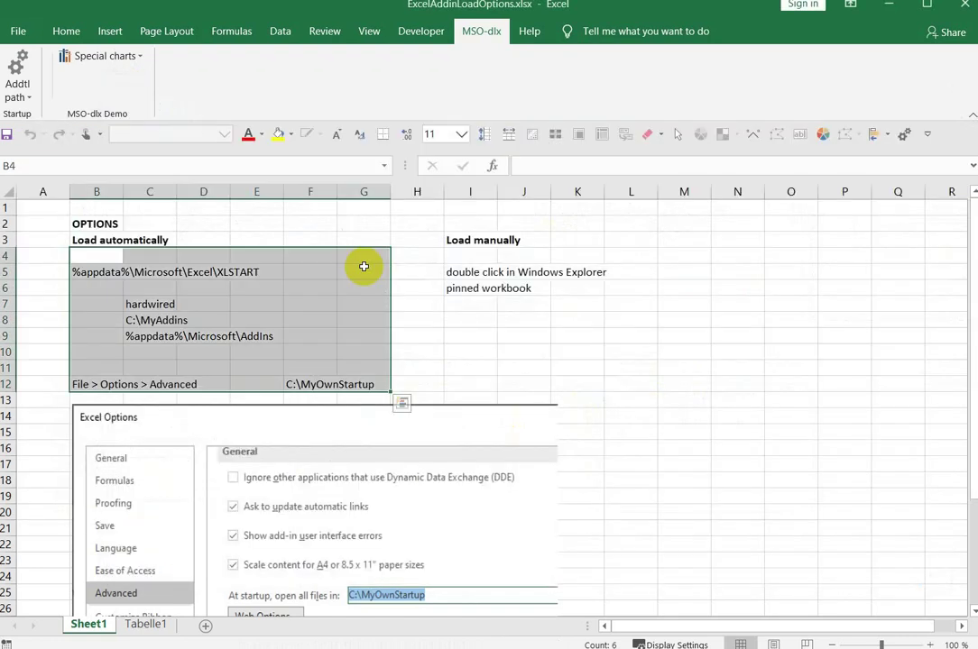
{"action": "left_click", "coordinate": [96, 65]}
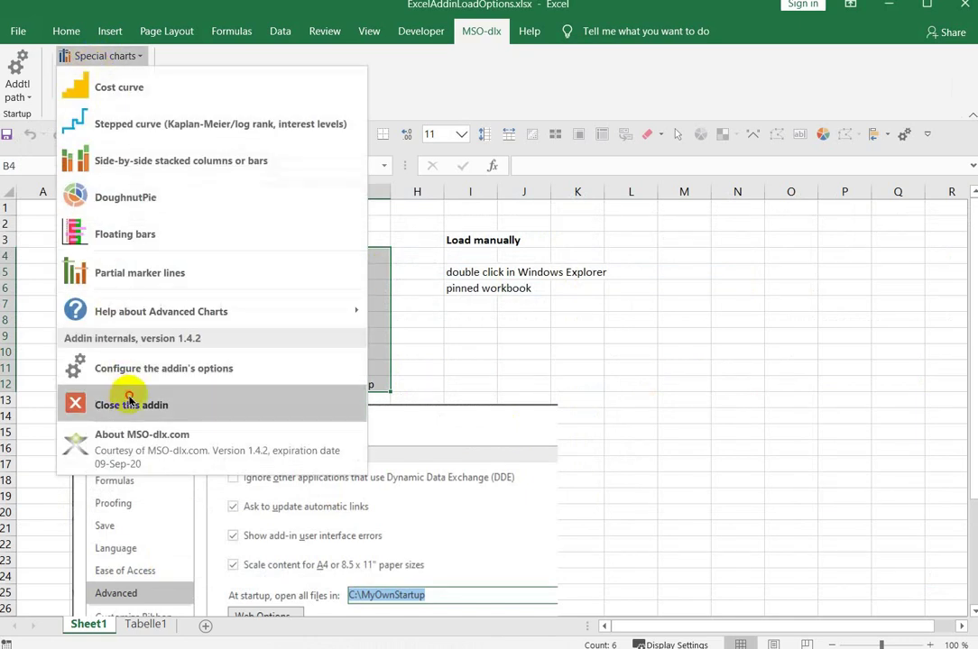
{"action": "left_click", "coordinate": [129, 397]}
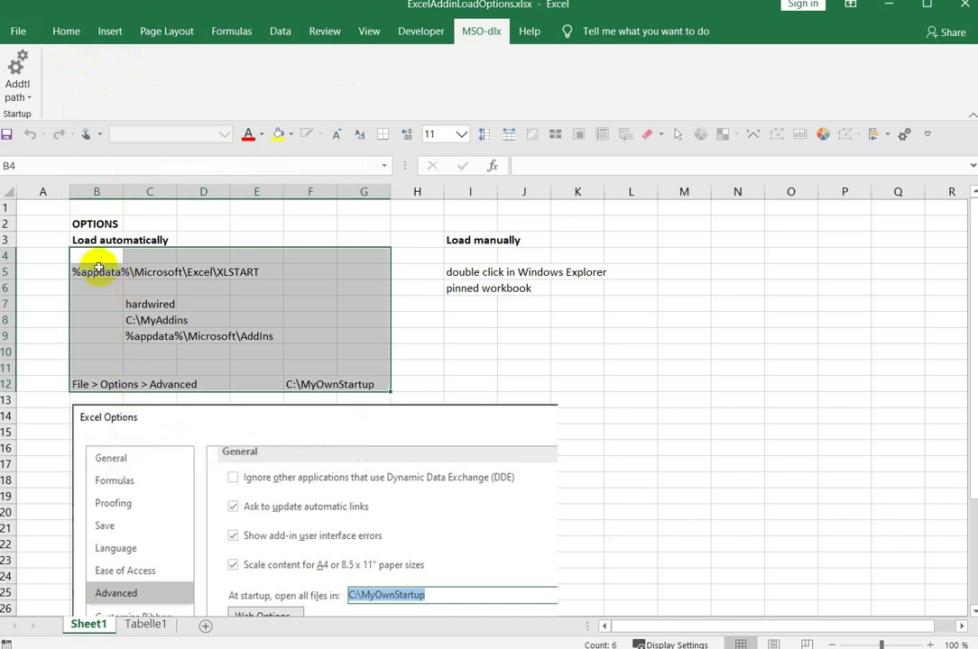
Select the automatic loading options in B5:G12, followed by the Windows Explorer option in I5:K5.
{"action": "left_click_drag", "start_coordinate": [98, 271], "coordinate": [366, 386]}
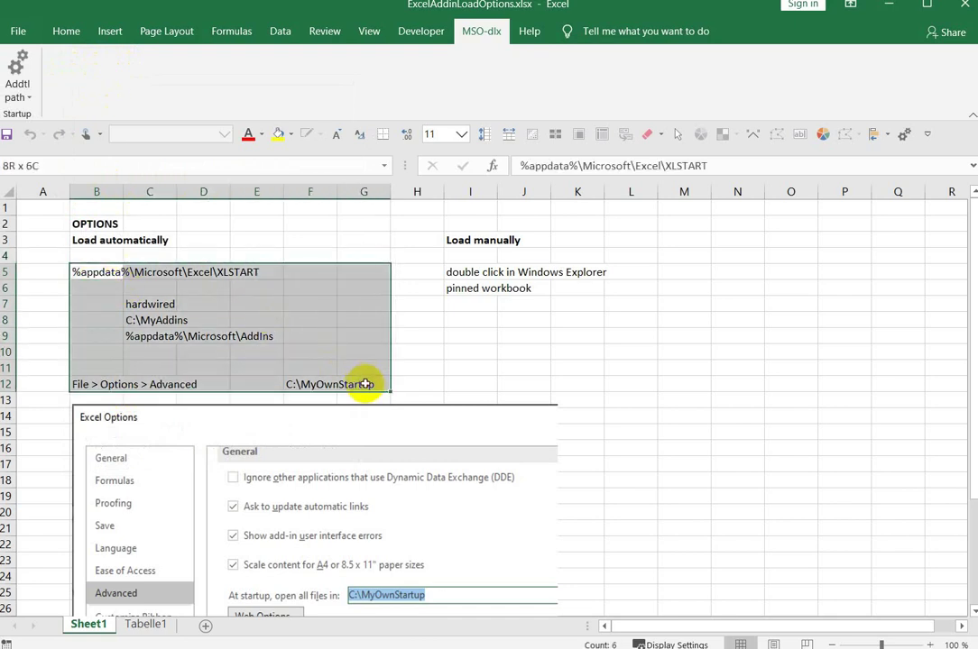
{"action": "left_click_drag", "start_coordinate": [455, 271], "coordinate": [559, 270]}
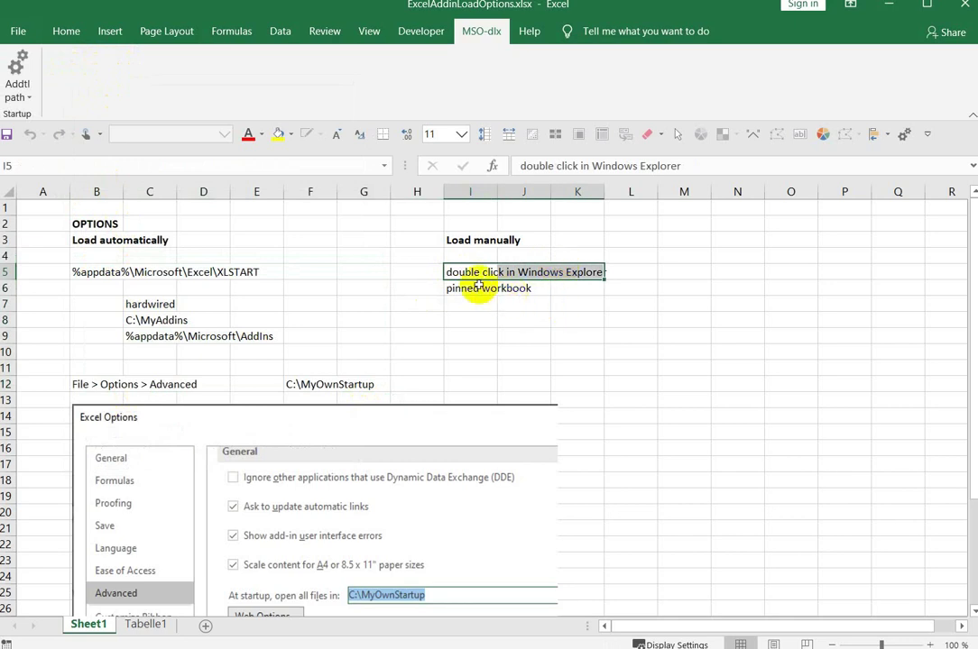
Pin MSO-dlx_Tools_AdvancedCharts_1.xlam in the recent workbooks list and display the pinned workbooks.
{"action": "left_click", "coordinate": [18, 31]}
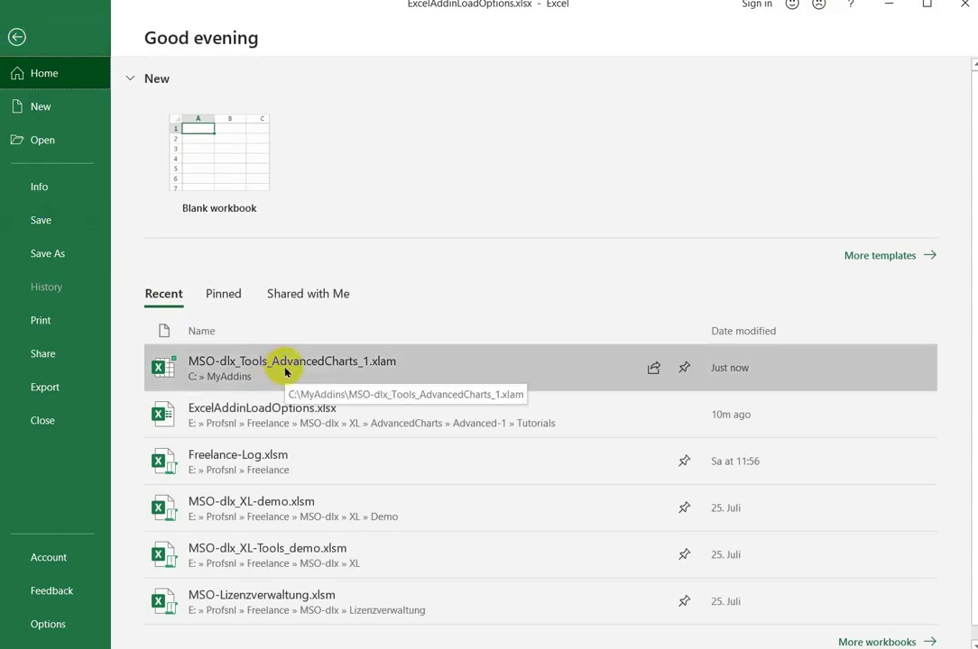
{"action": "left_click", "coordinate": [682, 370]}
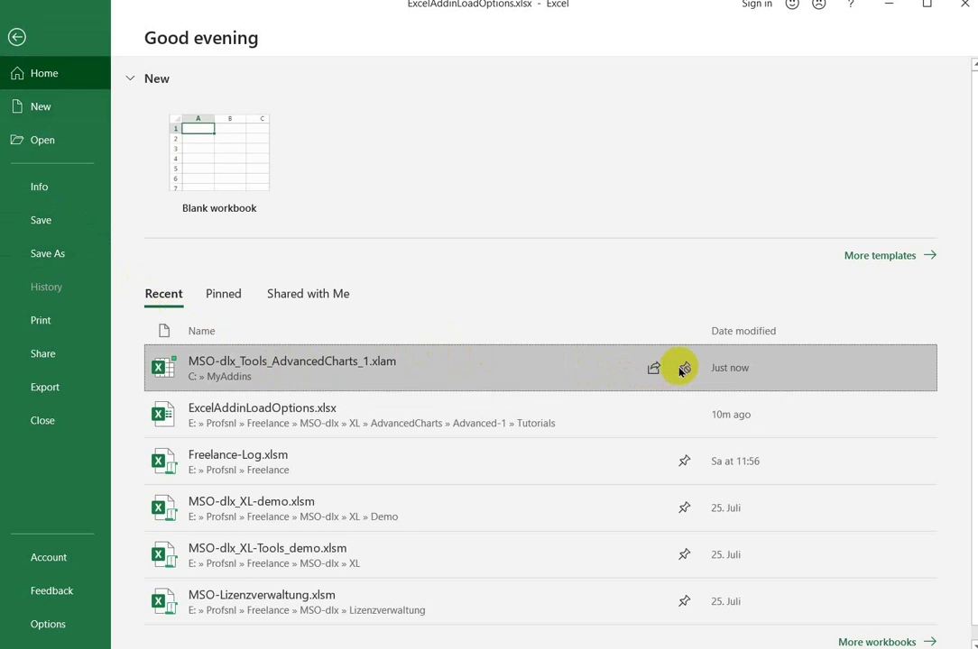
{"action": "left_click", "coordinate": [223, 299]}
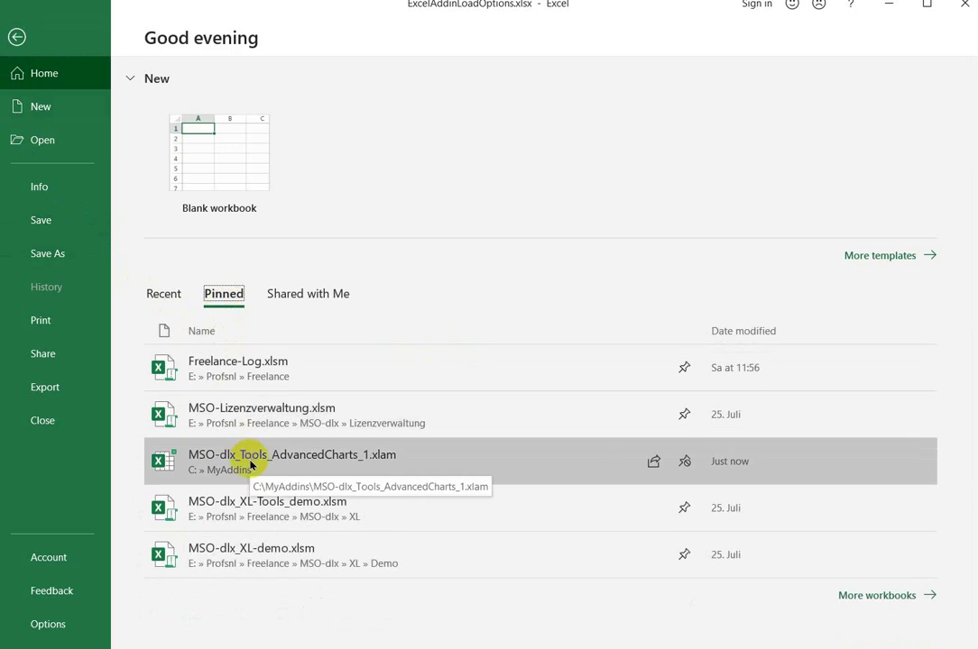
Open the pinned MSO-dlx_Tools_AdvancedCharts_1.xlam with macros enabled, and select the cells I5:I8 around the manual loading options.
{"action": "left_click", "coordinate": [252, 464]}
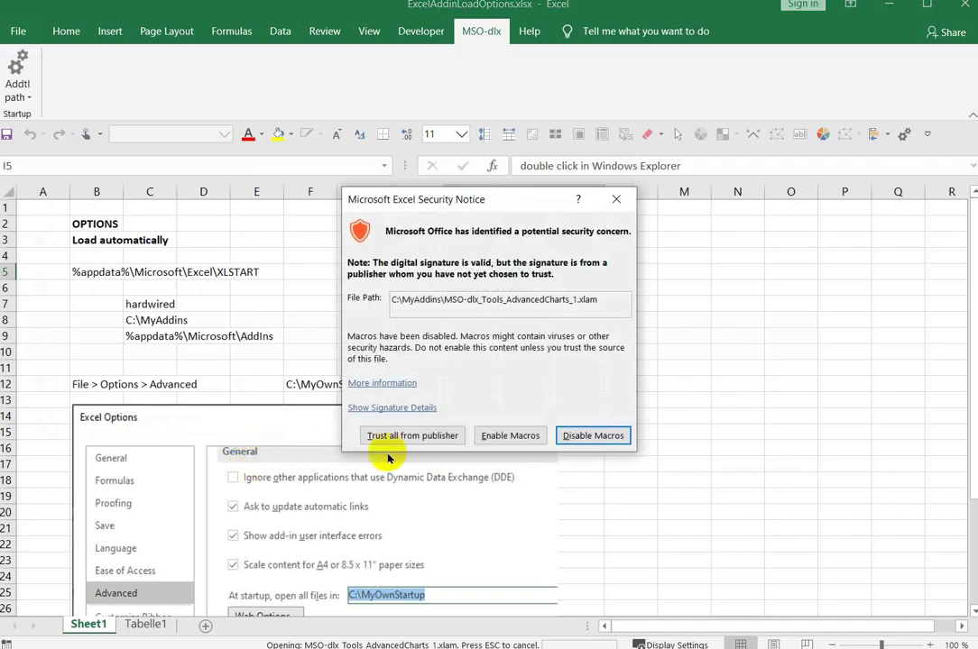
{"action": "left_click", "coordinate": [493, 436]}
{"action": "left_click_drag", "start_coordinate": [469, 320], "coordinate": [461, 271]}
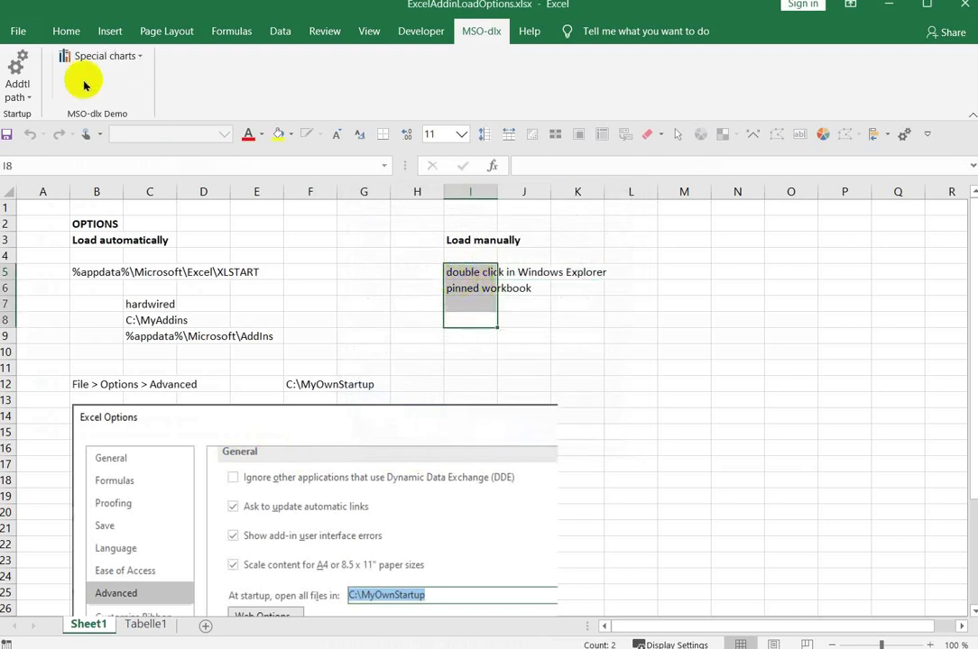
Review the list of pinned workbooks on the start page once more and return to the worksheet.
{"action": "left_click", "coordinate": [11, 36]}
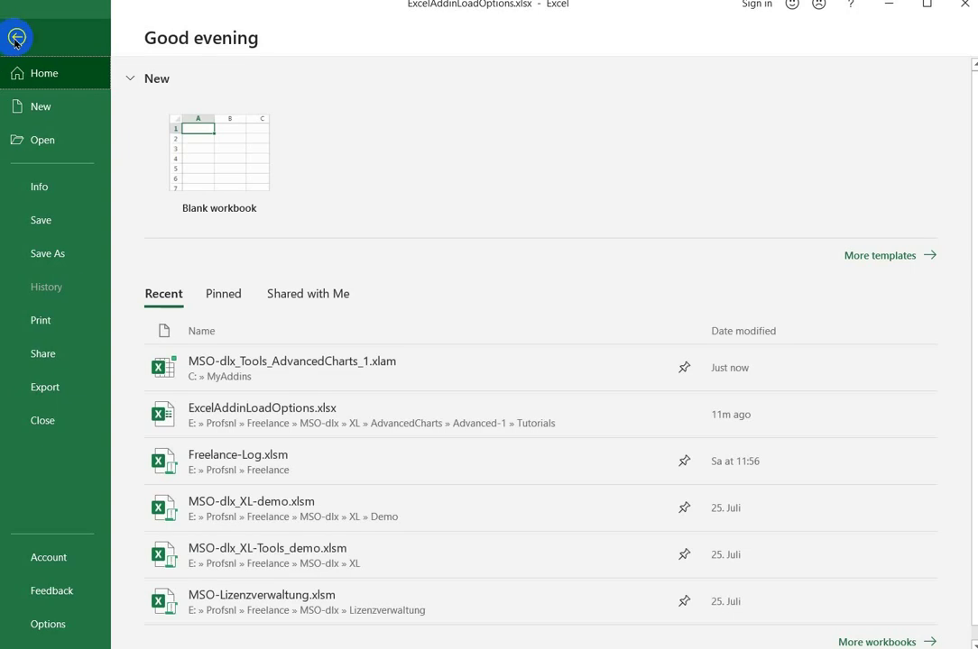
{"action": "left_click", "coordinate": [218, 296]}
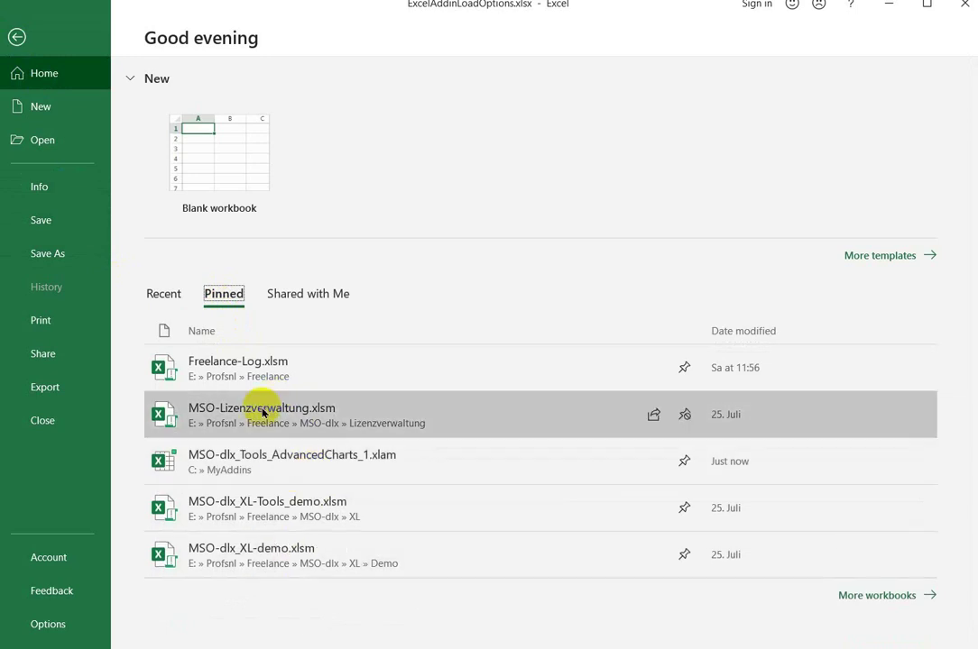
{"action": "left_click", "coordinate": [17, 37]}
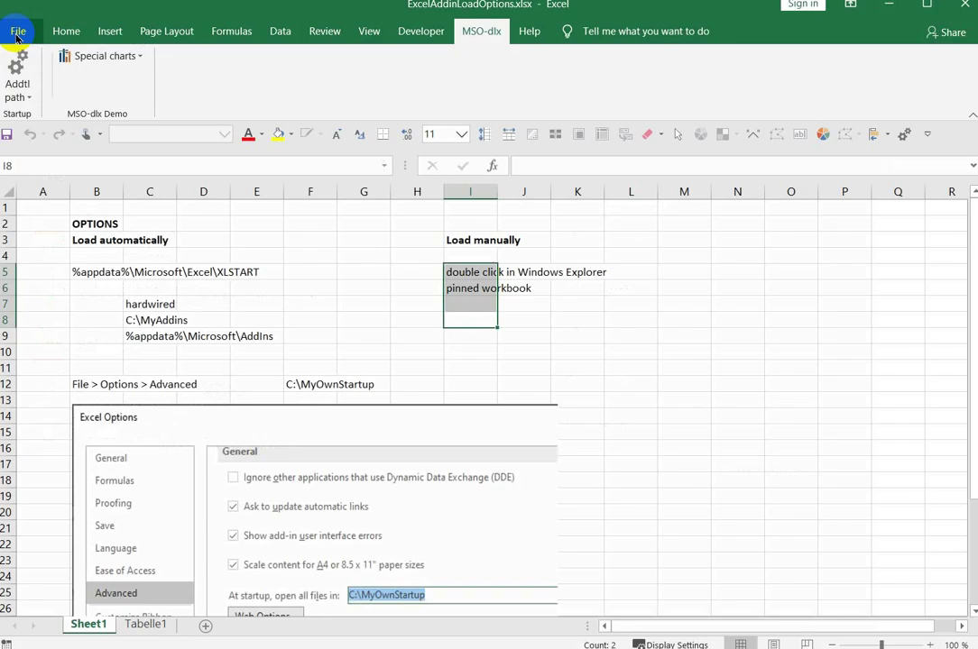
Examine the startup add-in's commands for loading, selectively loading and unloading files from the additional startup path.
{"action": "left_click", "coordinate": [30, 99]}
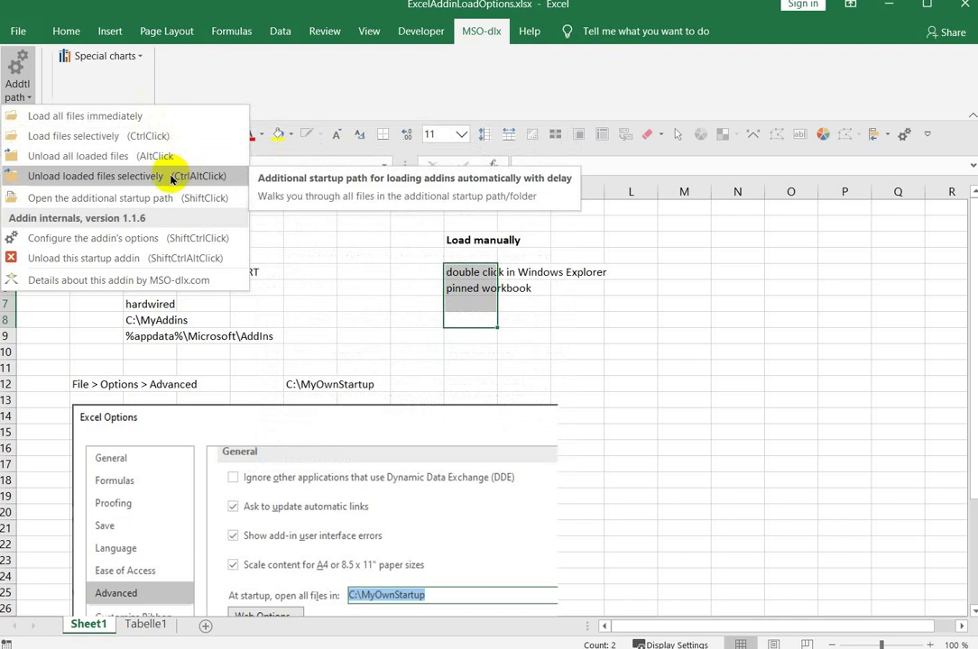
{"action": "left_click", "coordinate": [187, 76]}
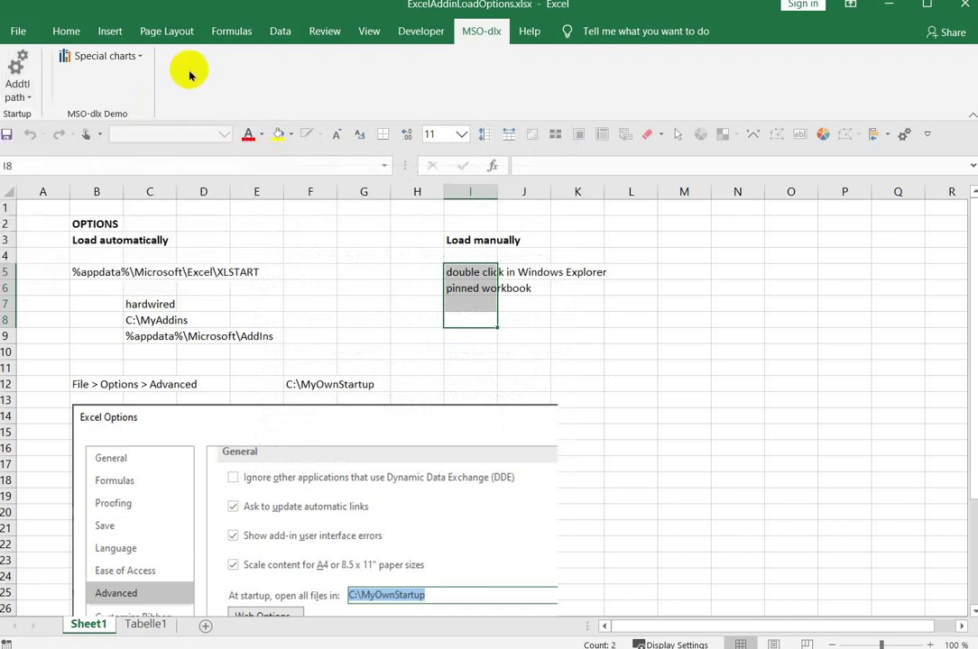
{"action": "left_click", "coordinate": [30, 94]}
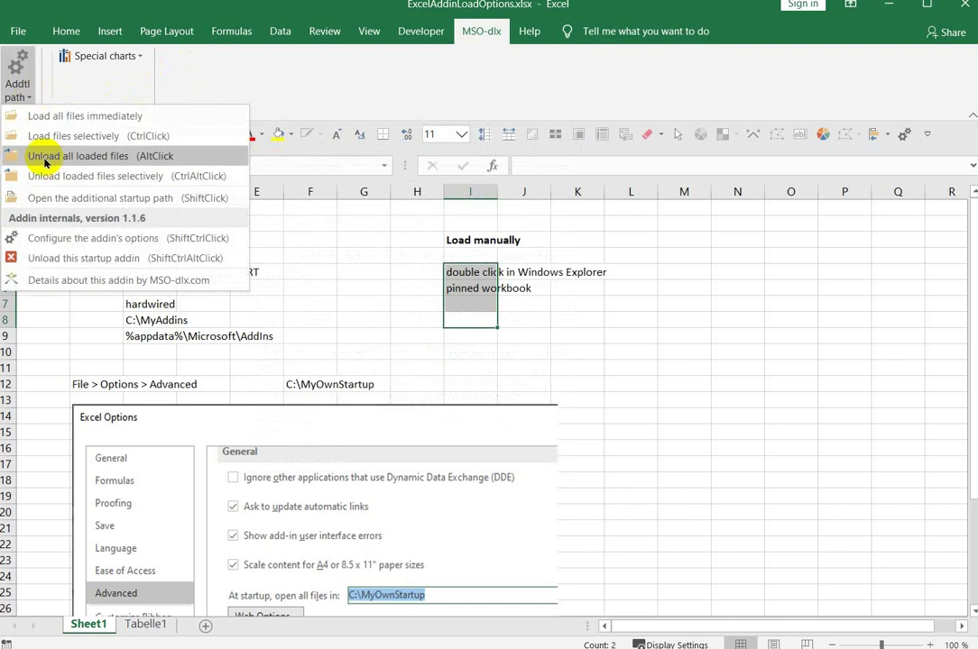
{"action": "left_click", "coordinate": [244, 83]}
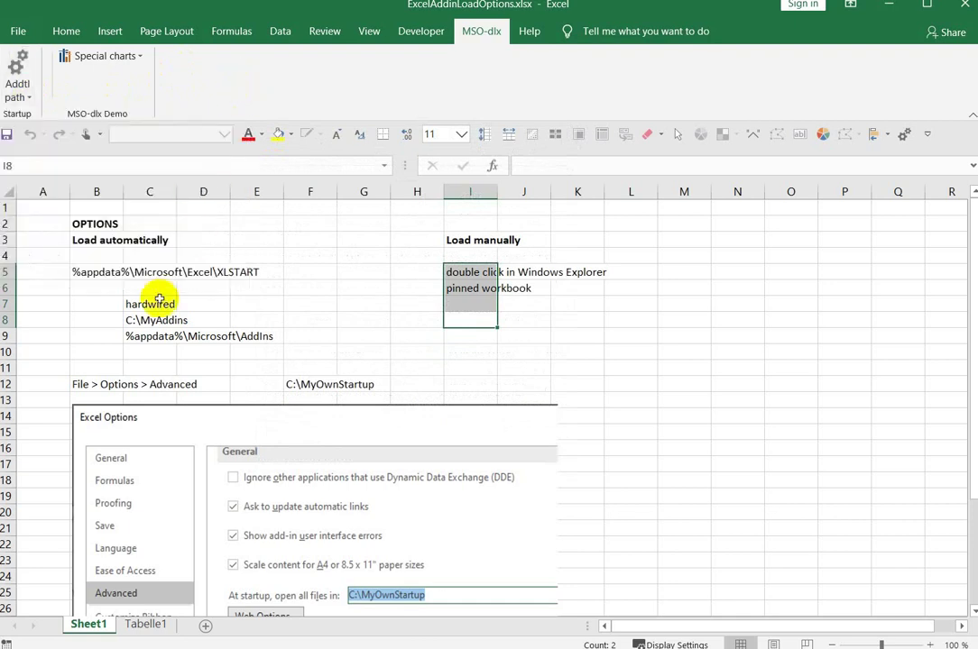
Select the option headings in B3:J3 and the automatic options in B5:G12, and view the Special charts commands.
{"action": "left_click_drag", "start_coordinate": [105, 239], "coordinate": [517, 241]}
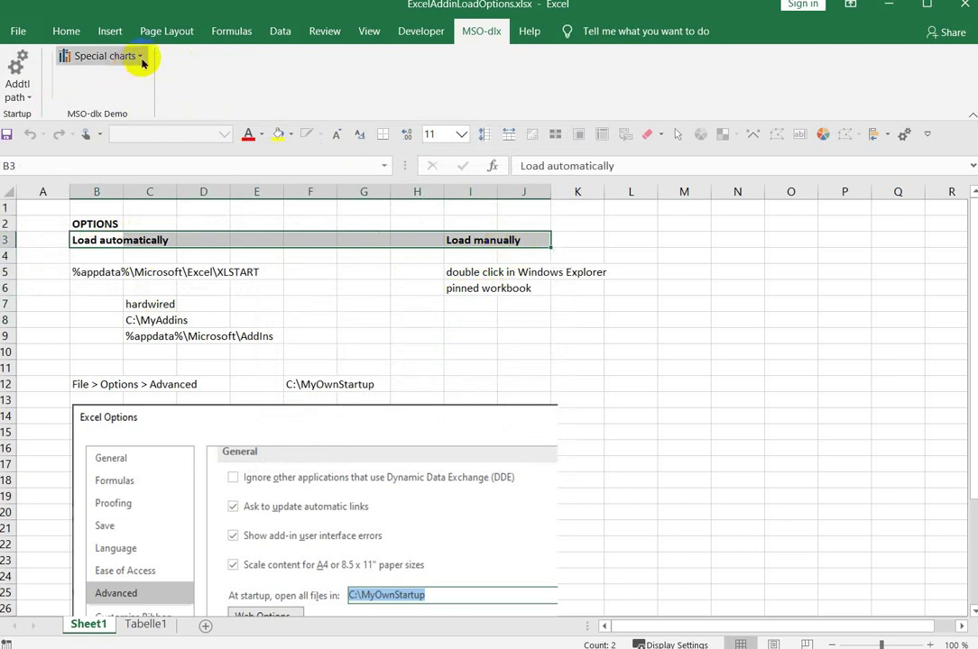
{"action": "left_click_drag", "start_coordinate": [72, 274], "coordinate": [370, 395]}
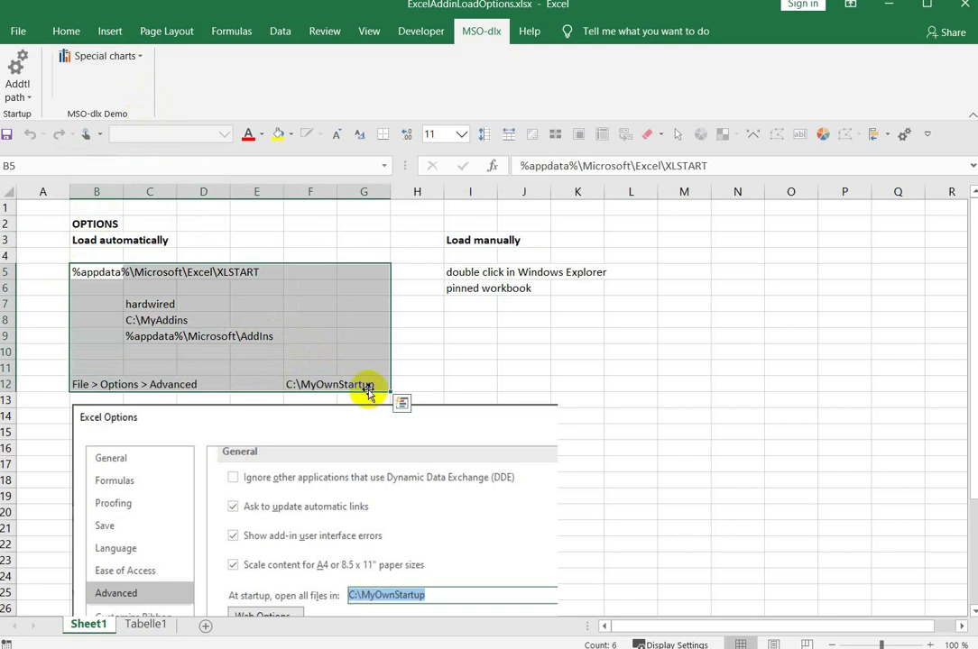
{"action": "left_click", "coordinate": [137, 59]}
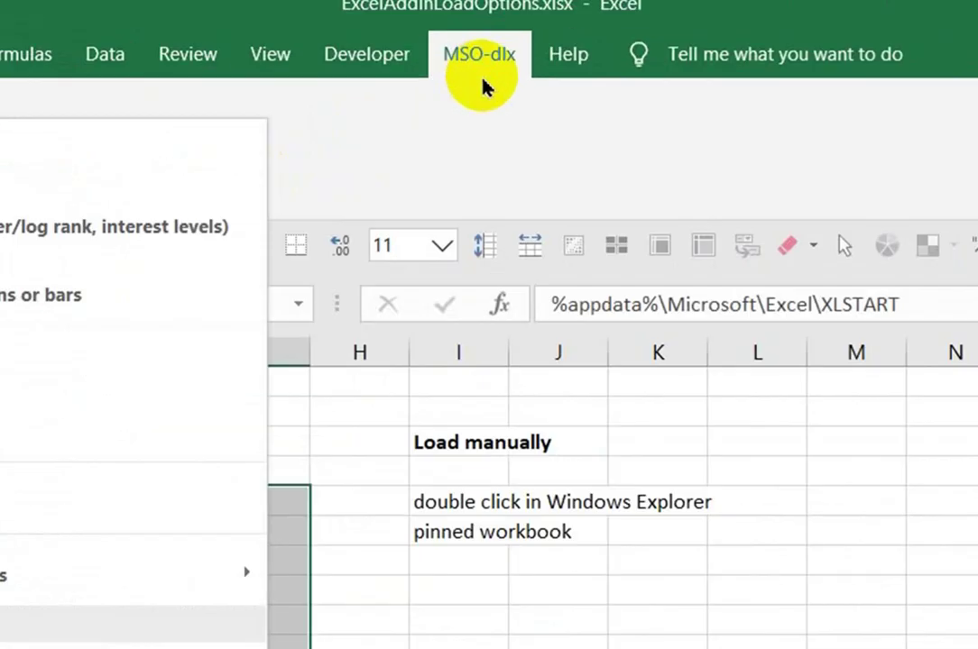
{"action": "left_click", "coordinate": [483, 86]}
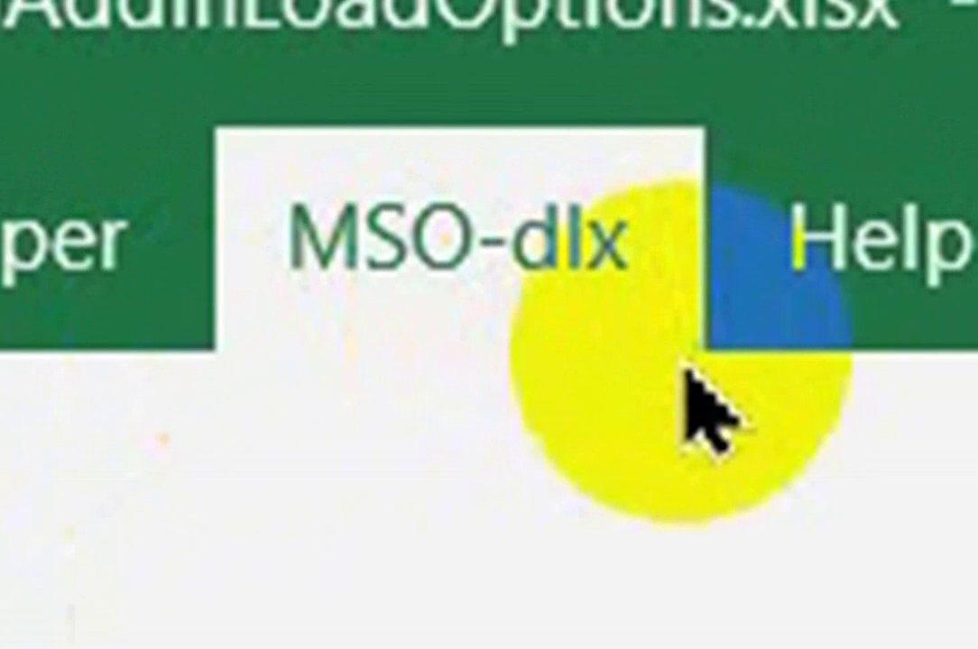